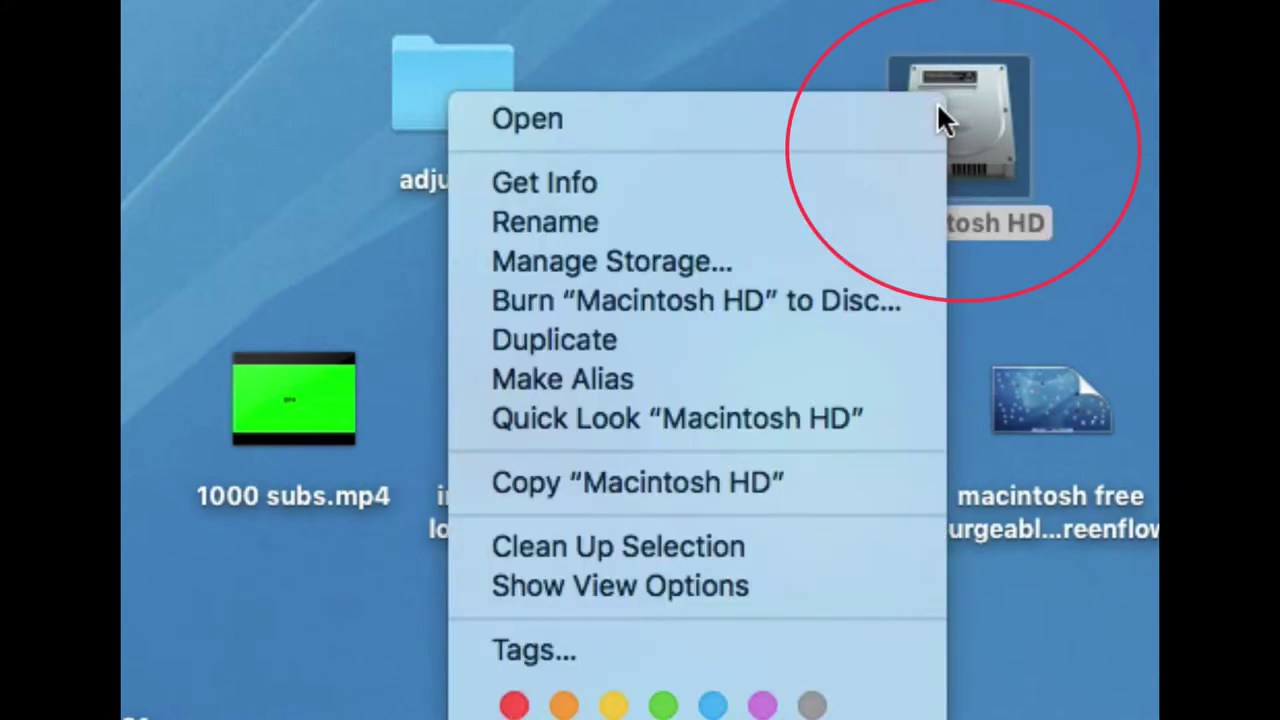
Step: Open Macintosh HD's Get Info and highlight capacity 1.95 TB, available 658.61 GB, purgeable 17.45 GB, used 1.31 TB
key(Escape)
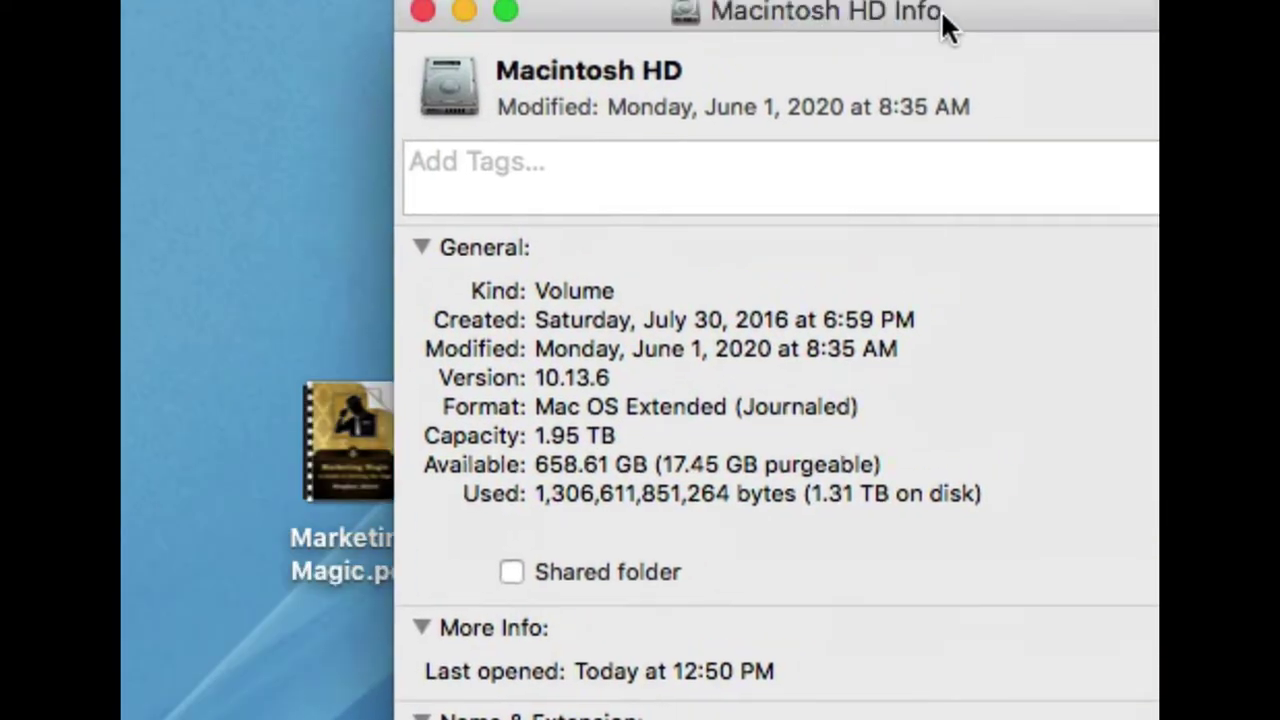
drag(941, 12, 807, 13)
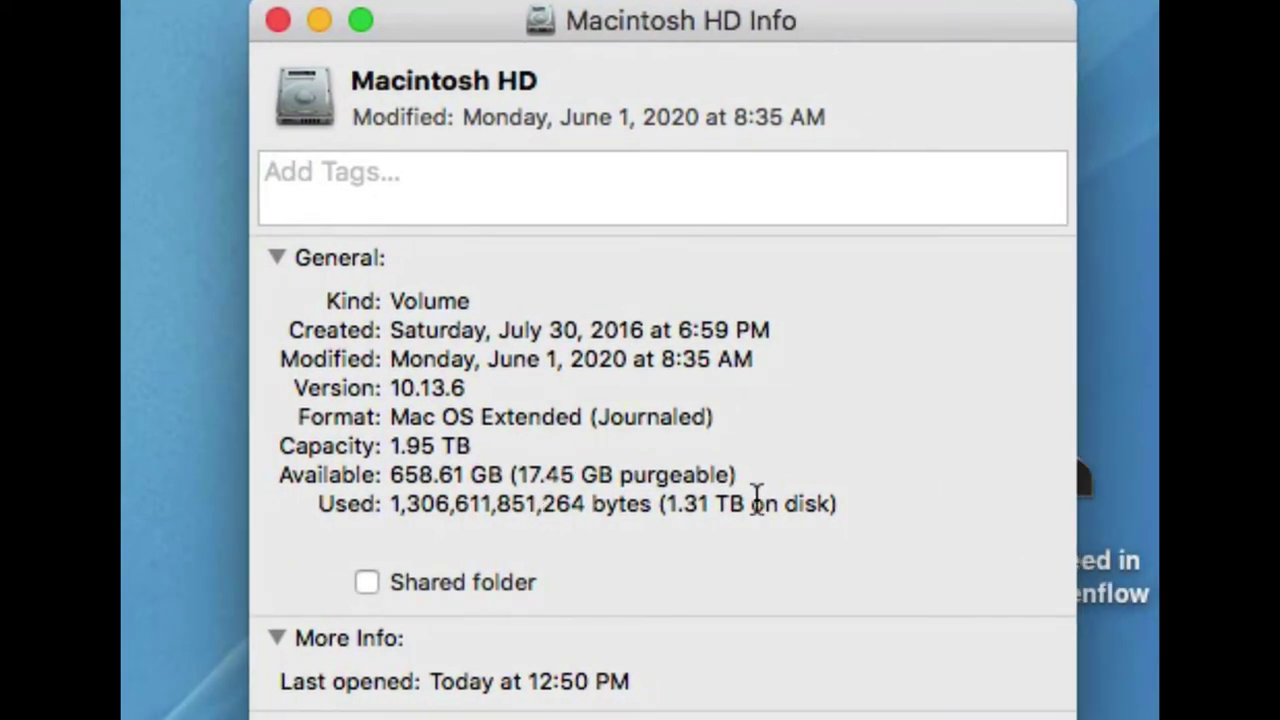
drag(756, 476, 510, 476)
drag(472, 447, 285, 450)
drag(505, 474, 390, 474)
click(522, 472)
drag(522, 474, 736, 474)
drag(660, 505, 851, 505)
Step: Close the Macintosh HD info window and open About This Mac from the Apple menu
click(279, 26)
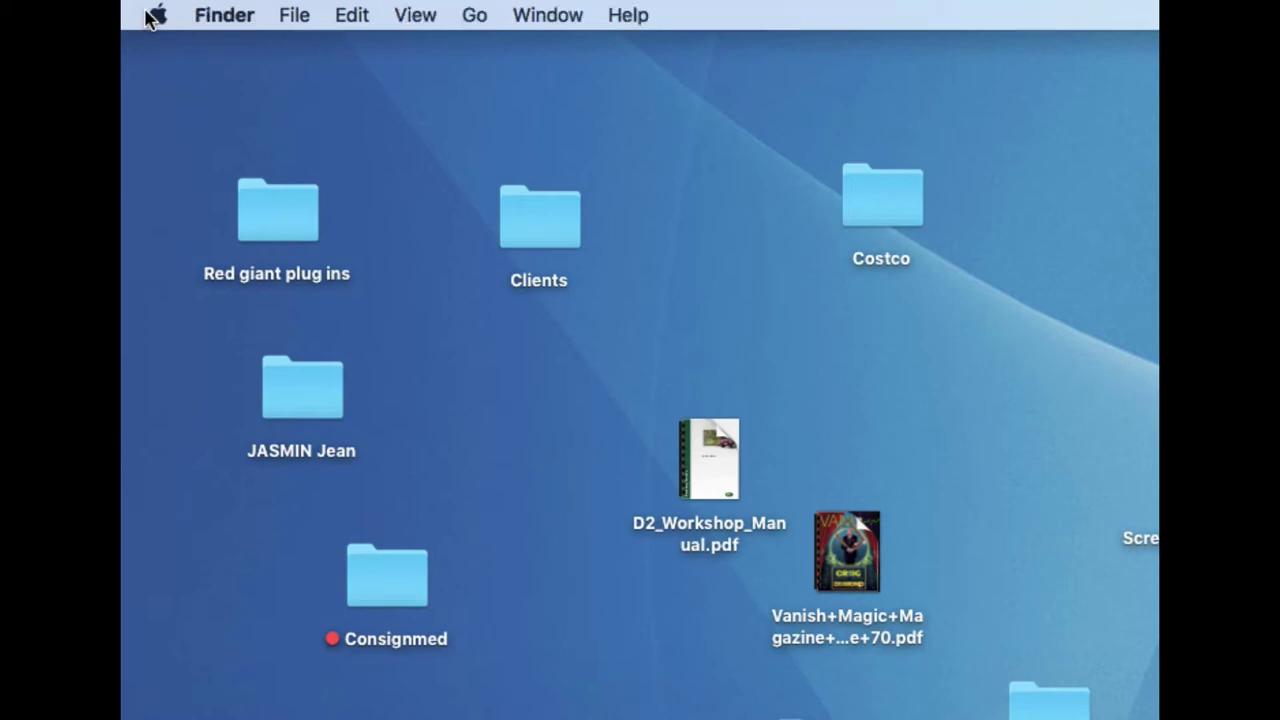
click(157, 14)
click(157, 15)
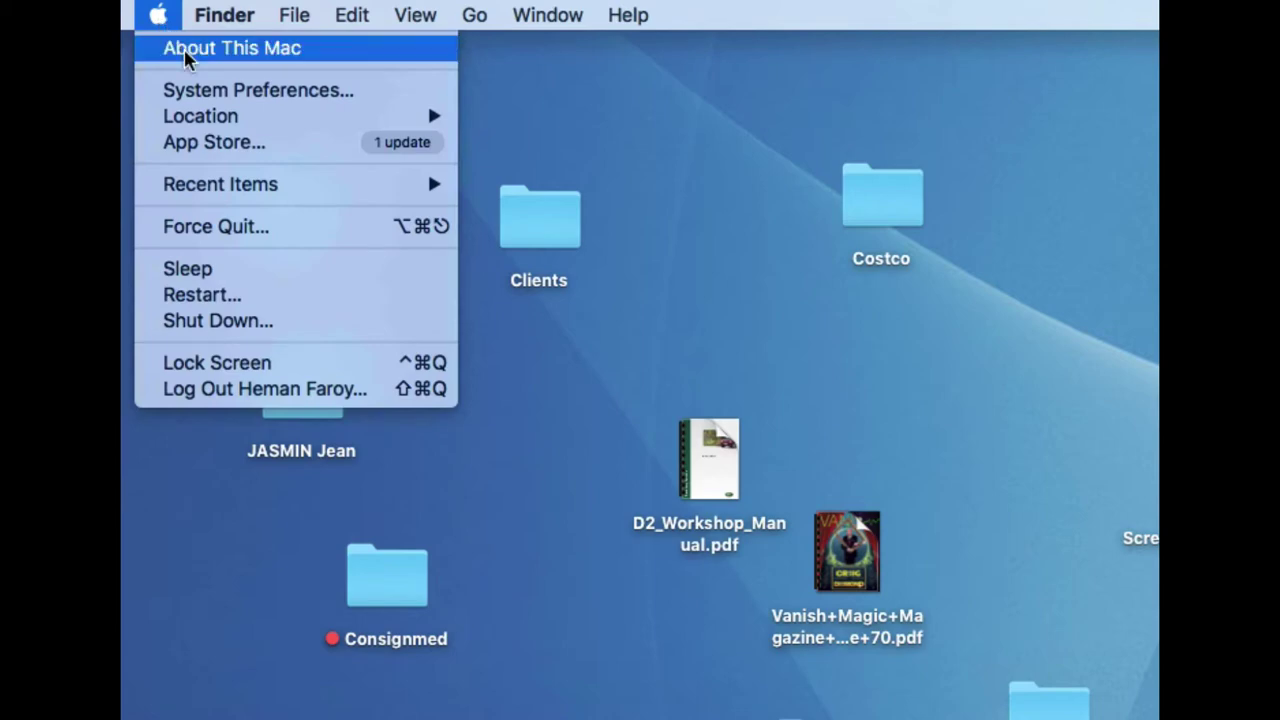
click(184, 49)
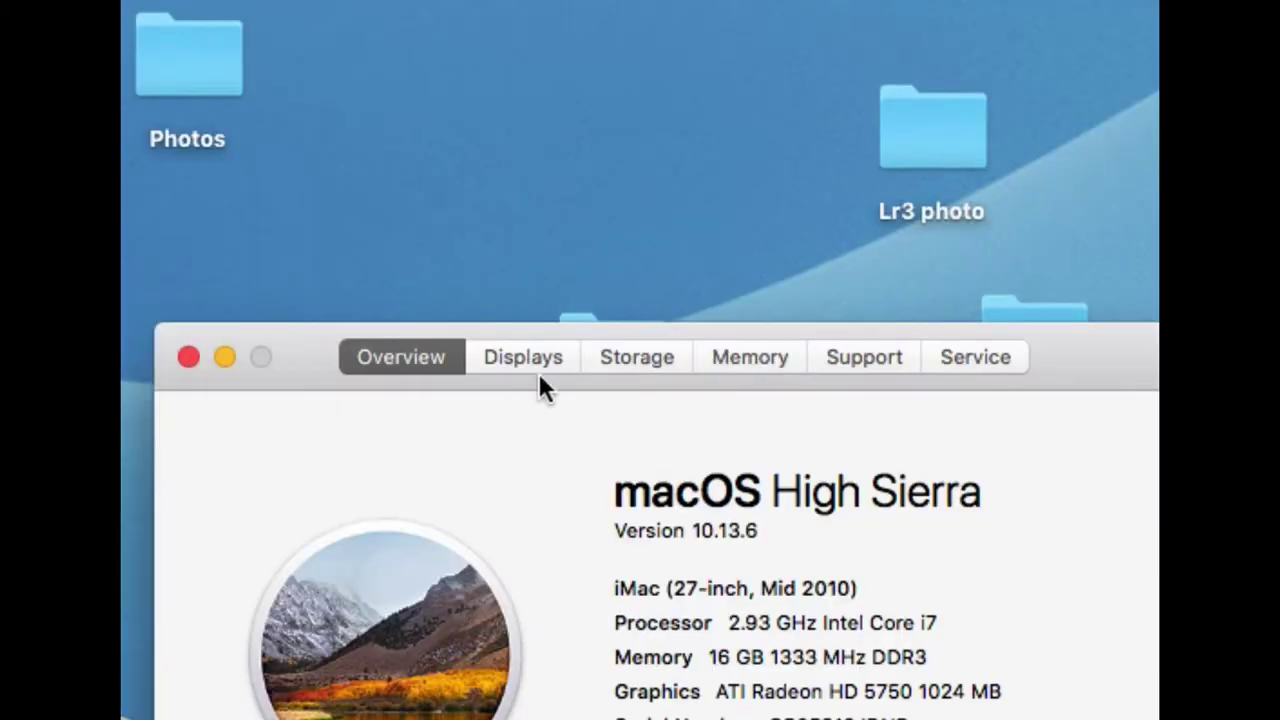
Step: Check the built-in display's colour profiles, then show the Memory tab's four 4 GB modules
click(524, 358)
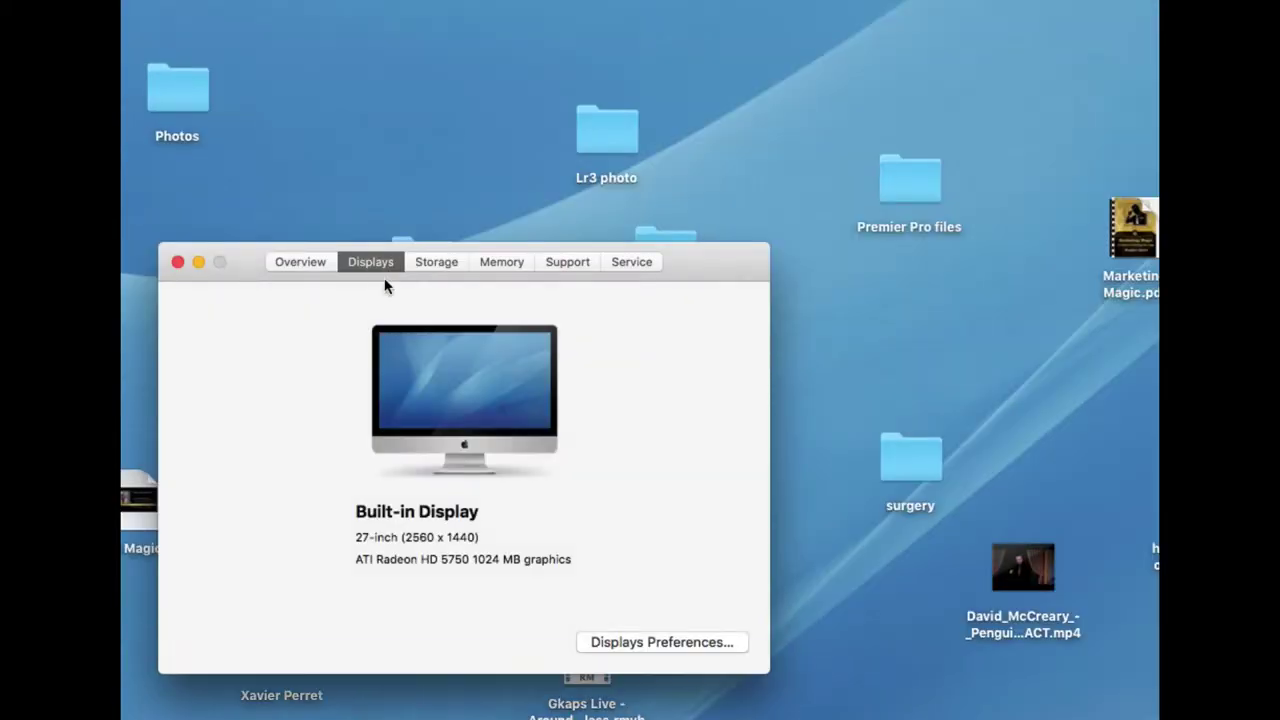
click(663, 643)
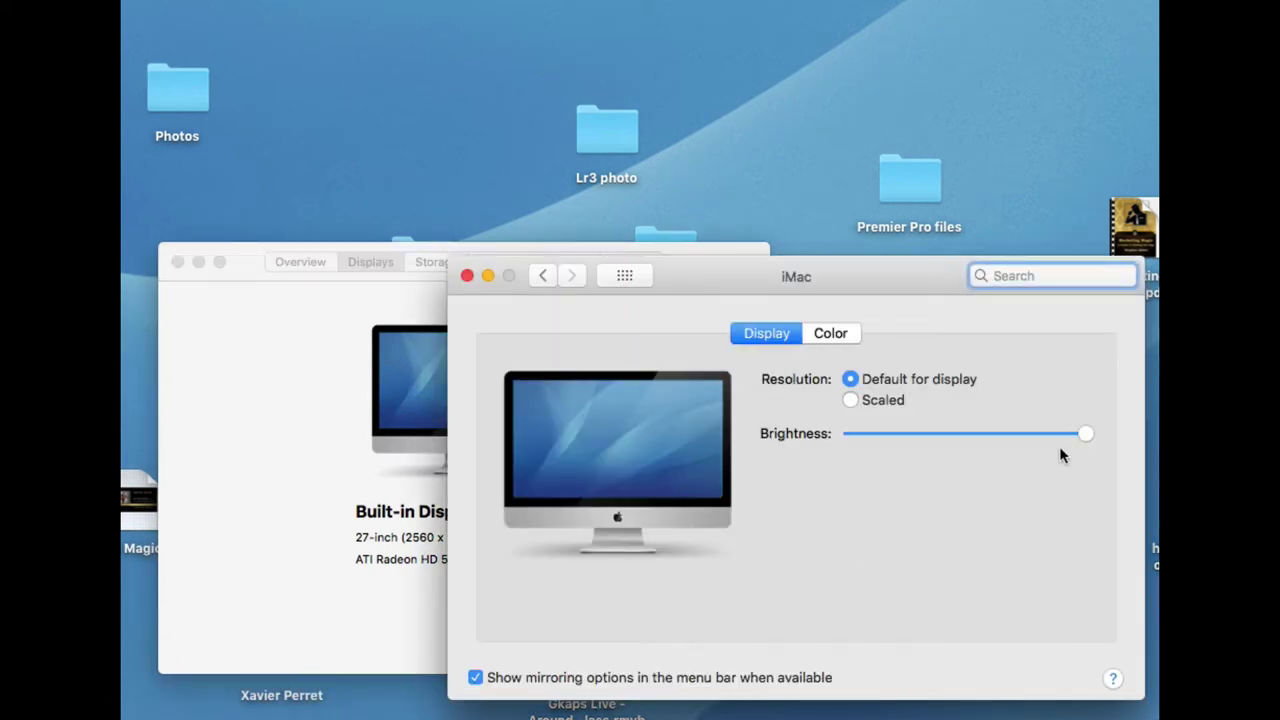
click(830, 337)
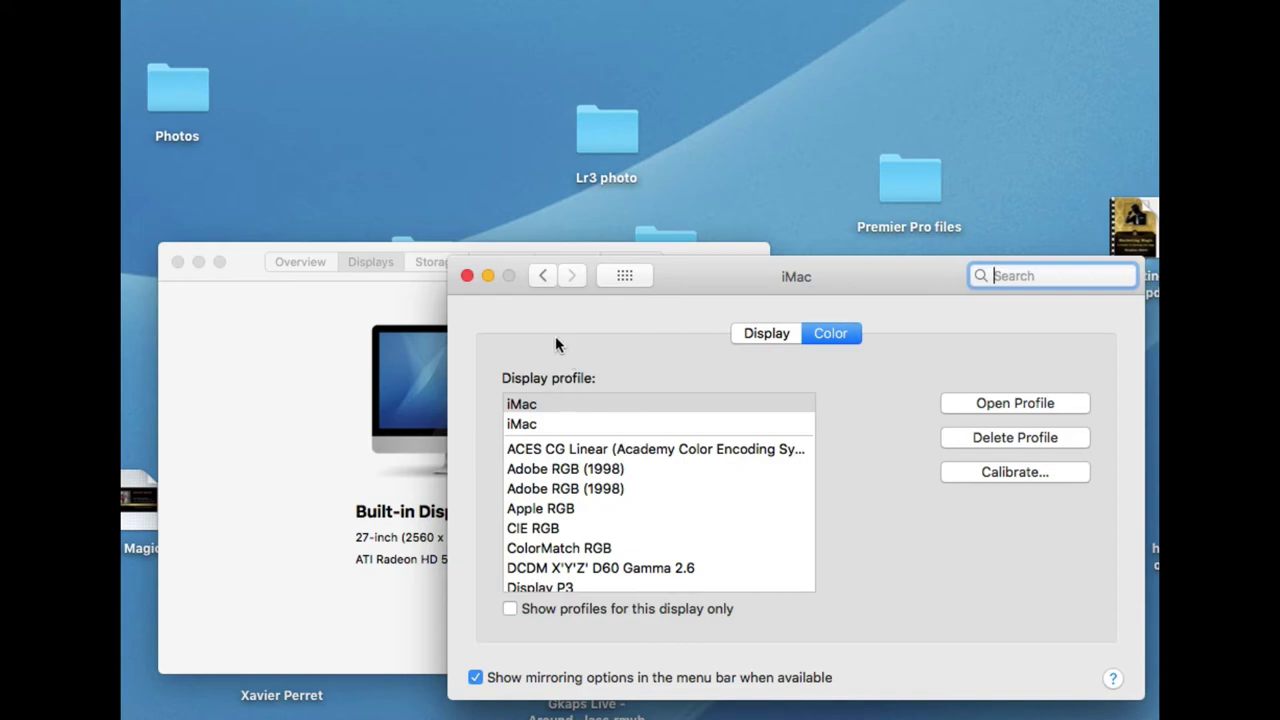
click(467, 275)
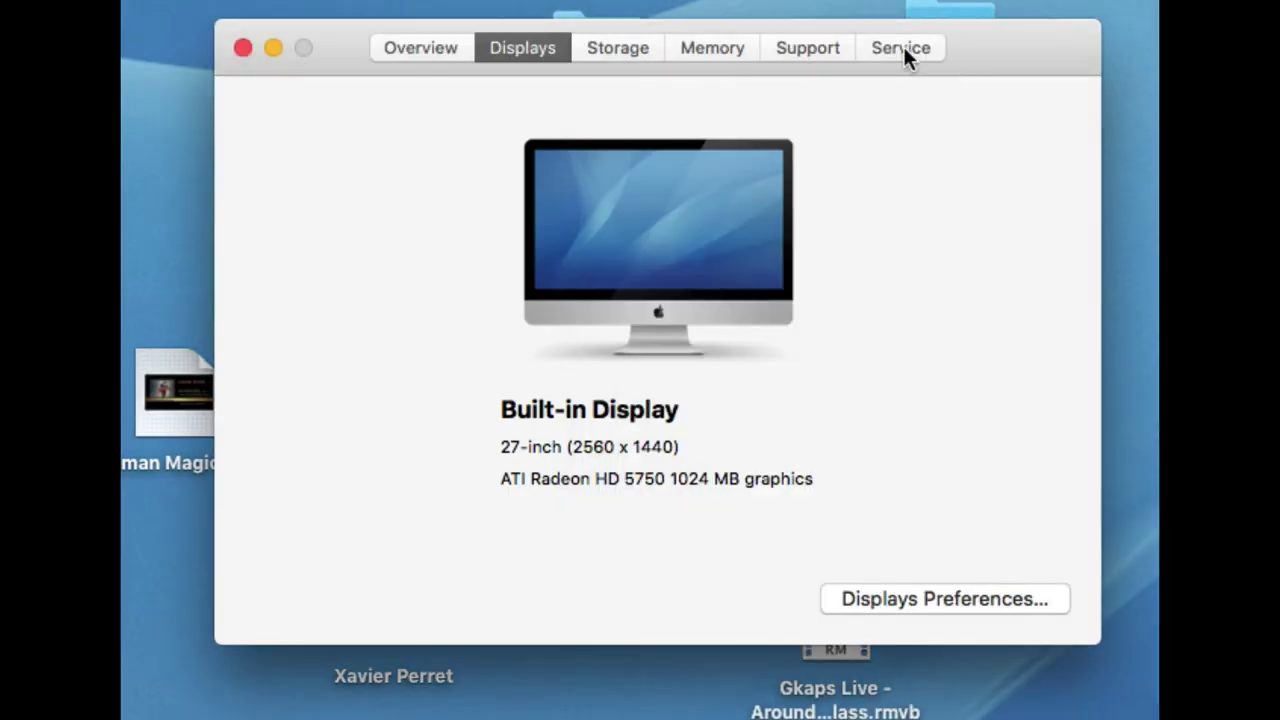
click(714, 48)
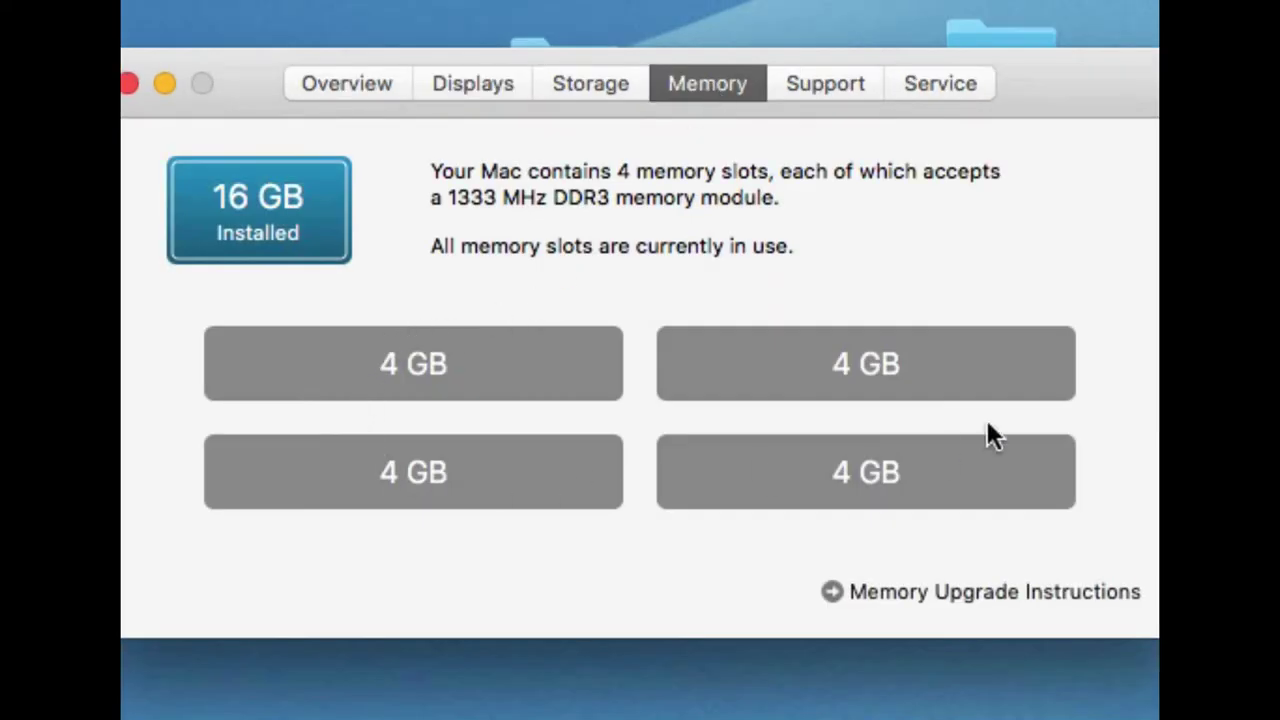
Step: Show the Storage tab and read the usage bar: 658.7 GB free, Documents 725.13 GB, Apps 73.26 GB
click(590, 83)
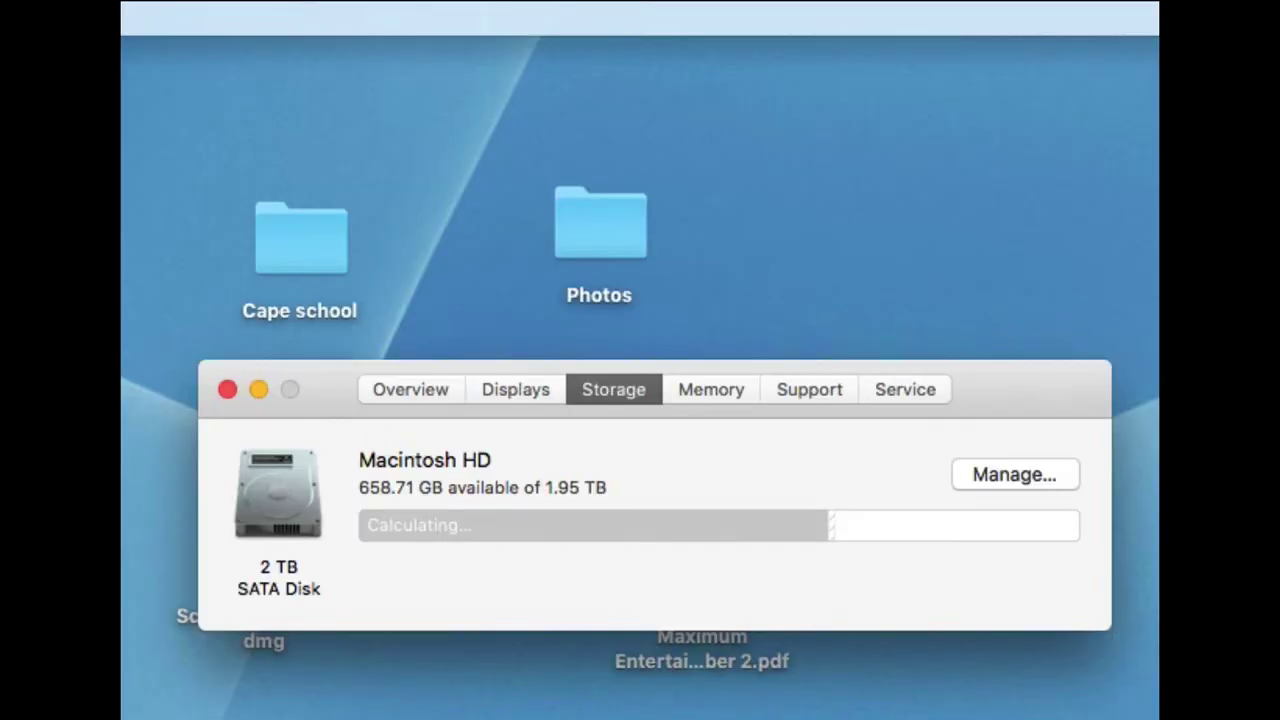
mouse_move(543, 523)
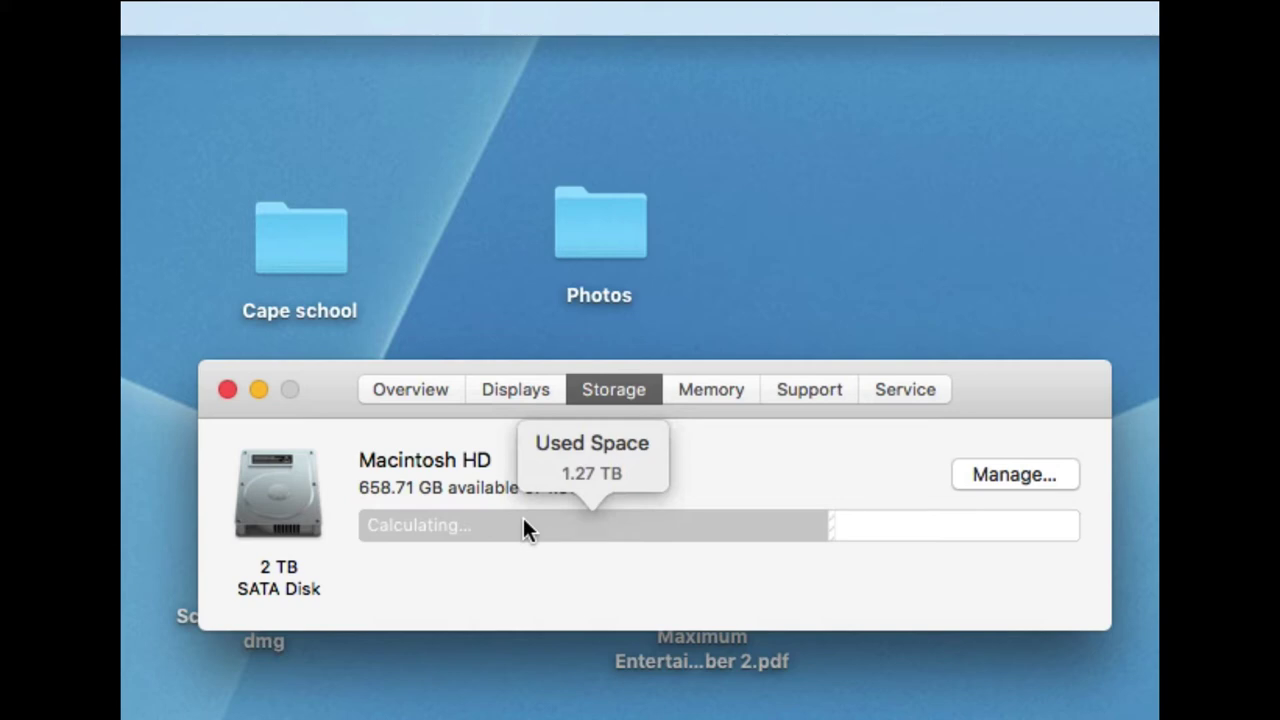
mouse_move(895, 526)
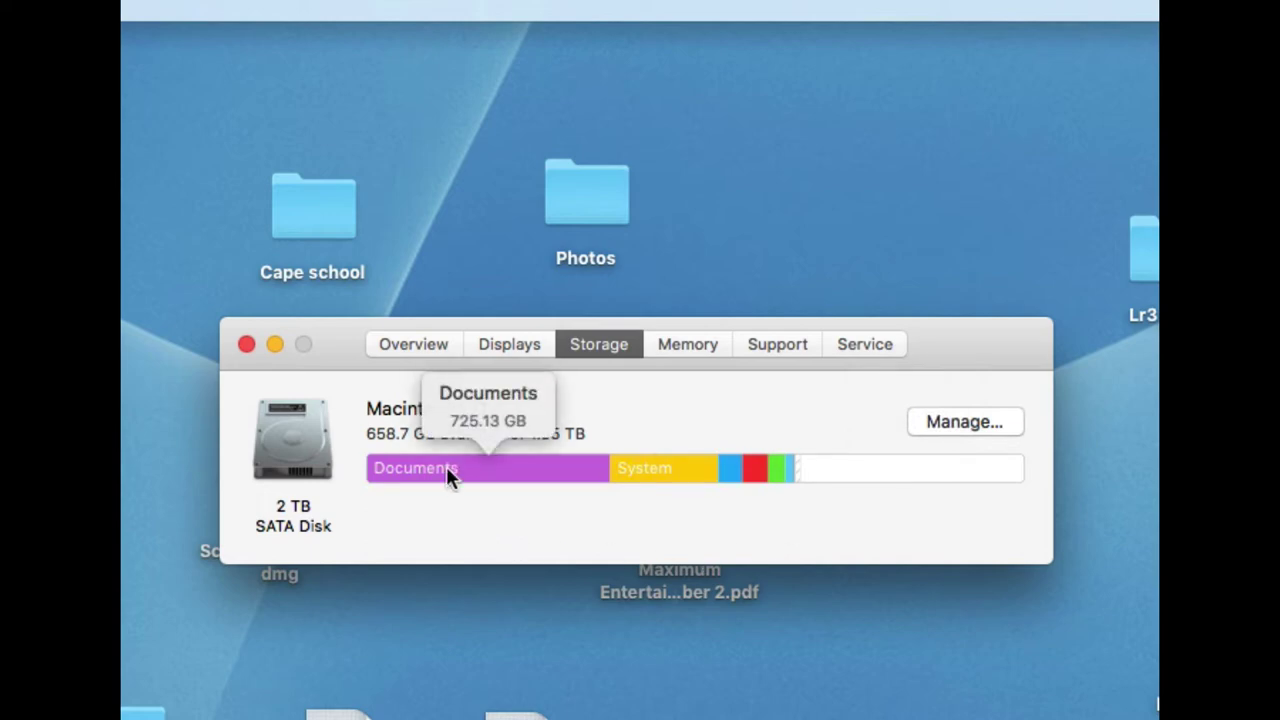
mouse_move(628, 480)
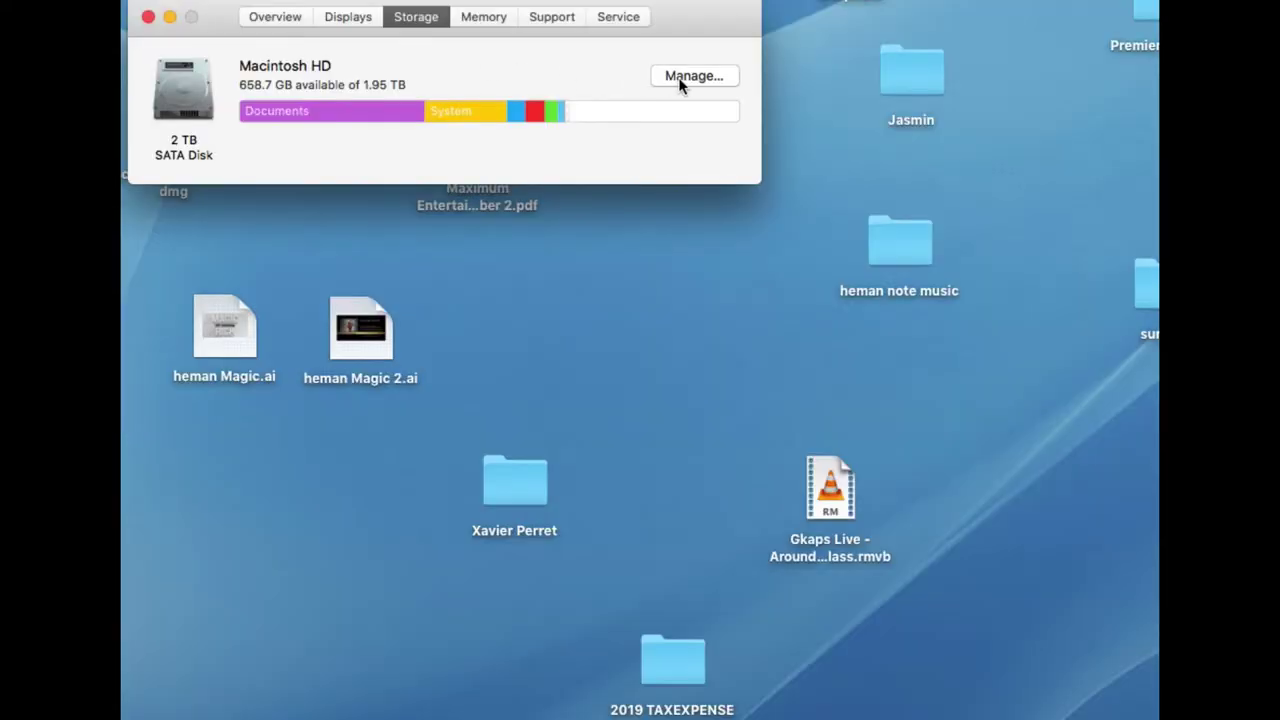
Step: Open Manage… for Macintosh HD and drag the Storage Management window fully onto screen
click(690, 76)
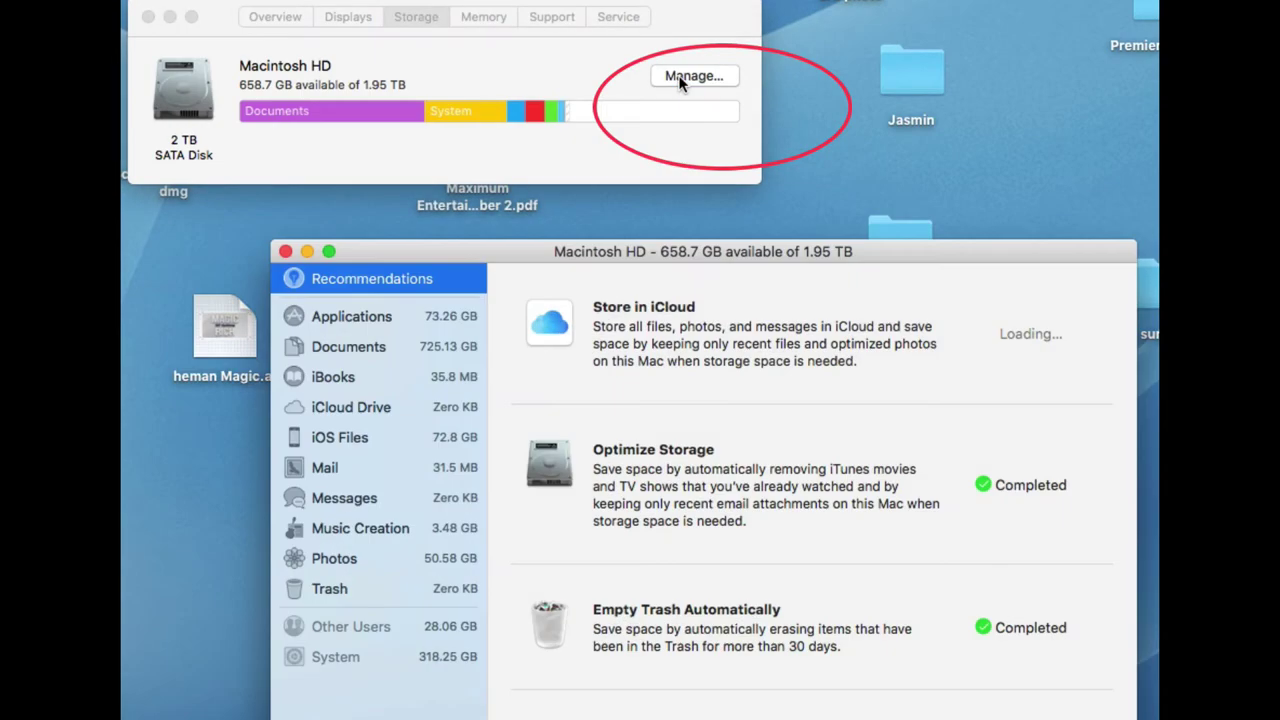
drag(500, 252, 120, 0)
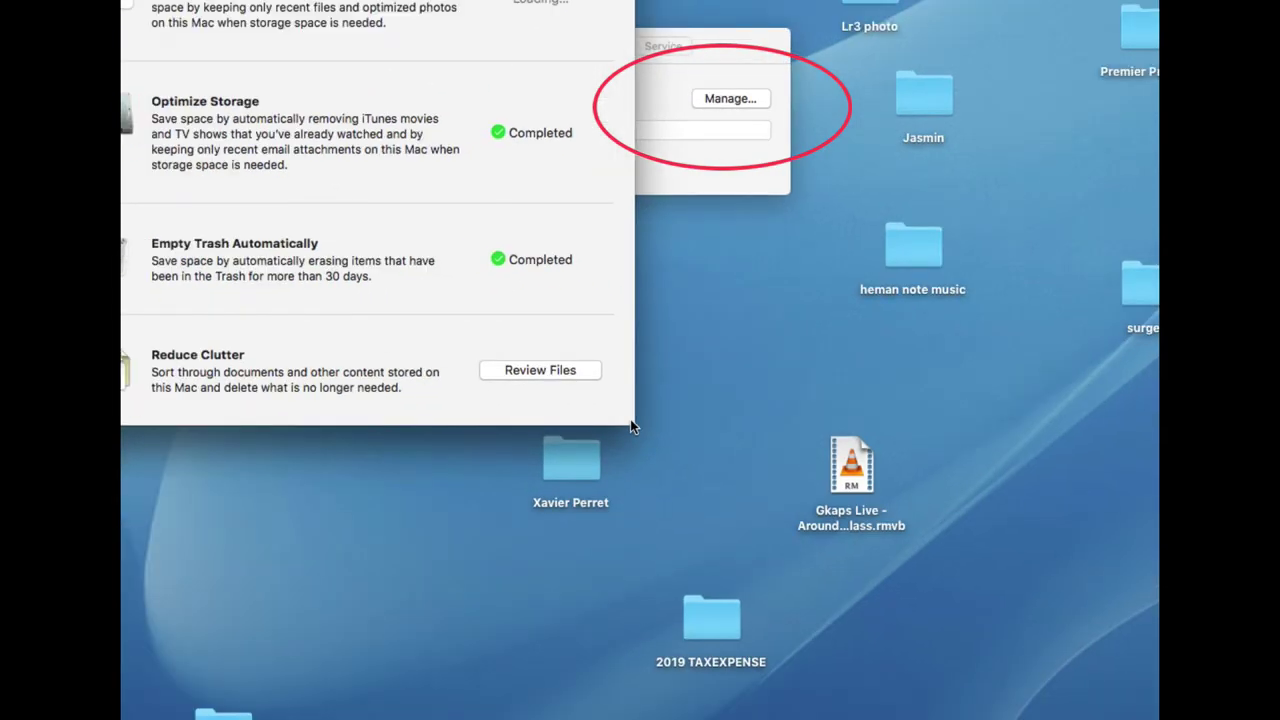
drag(44, 0, 380, 222)
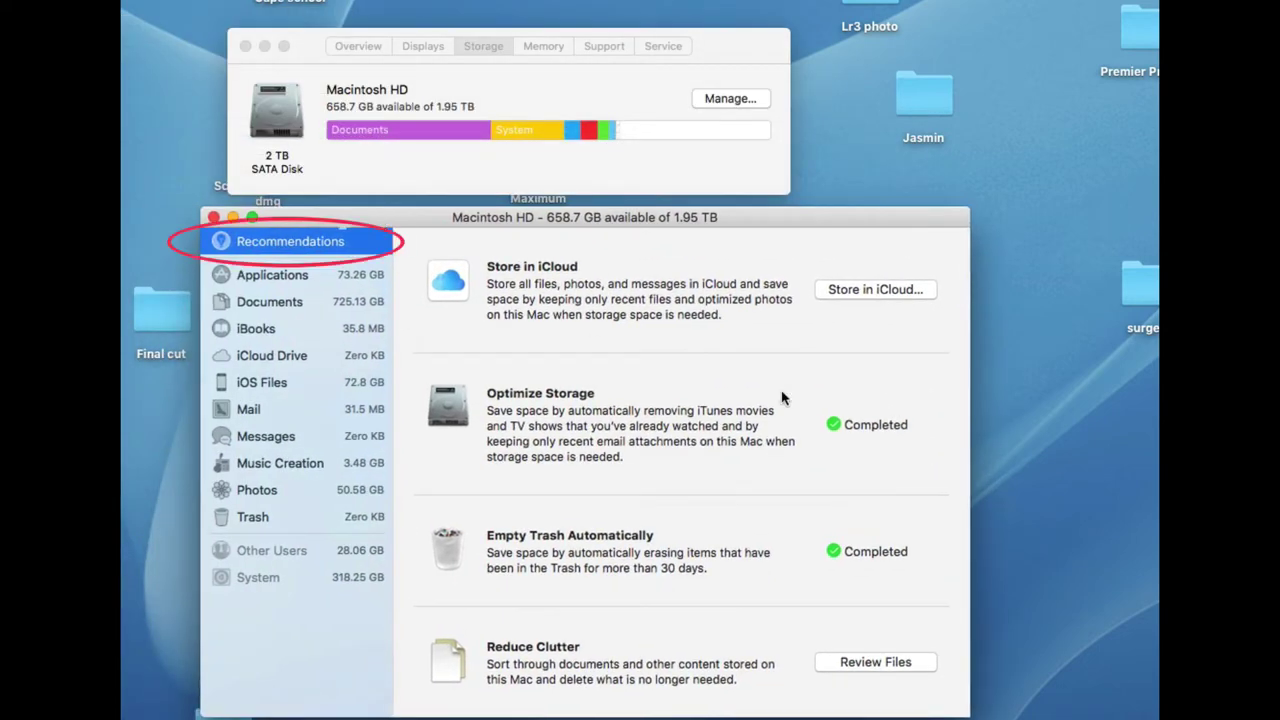
click(870, 291)
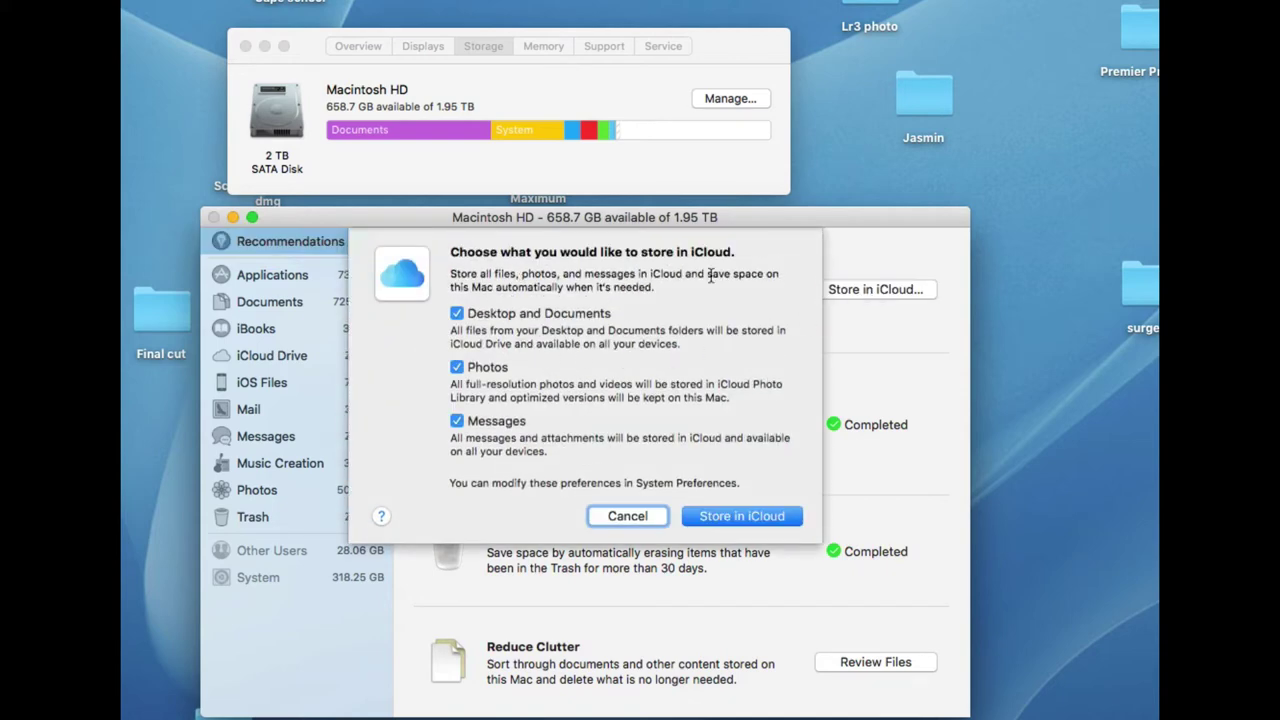
click(457, 315)
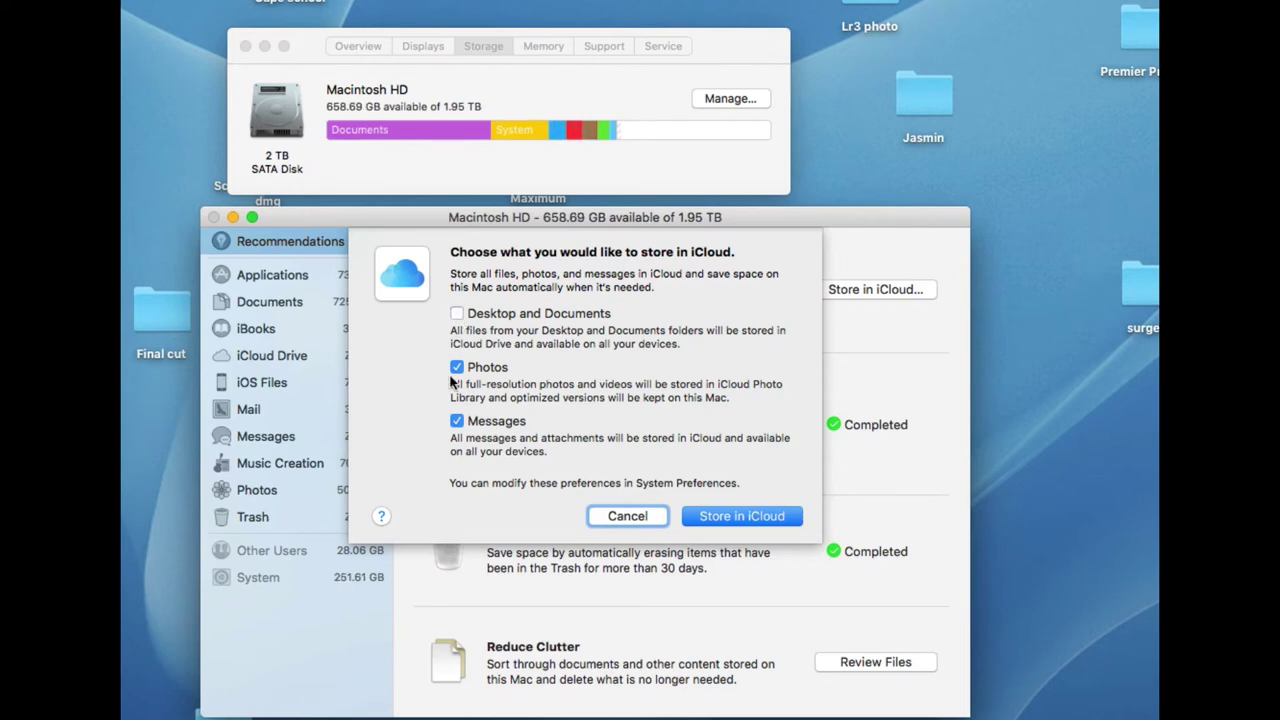
click(458, 368)
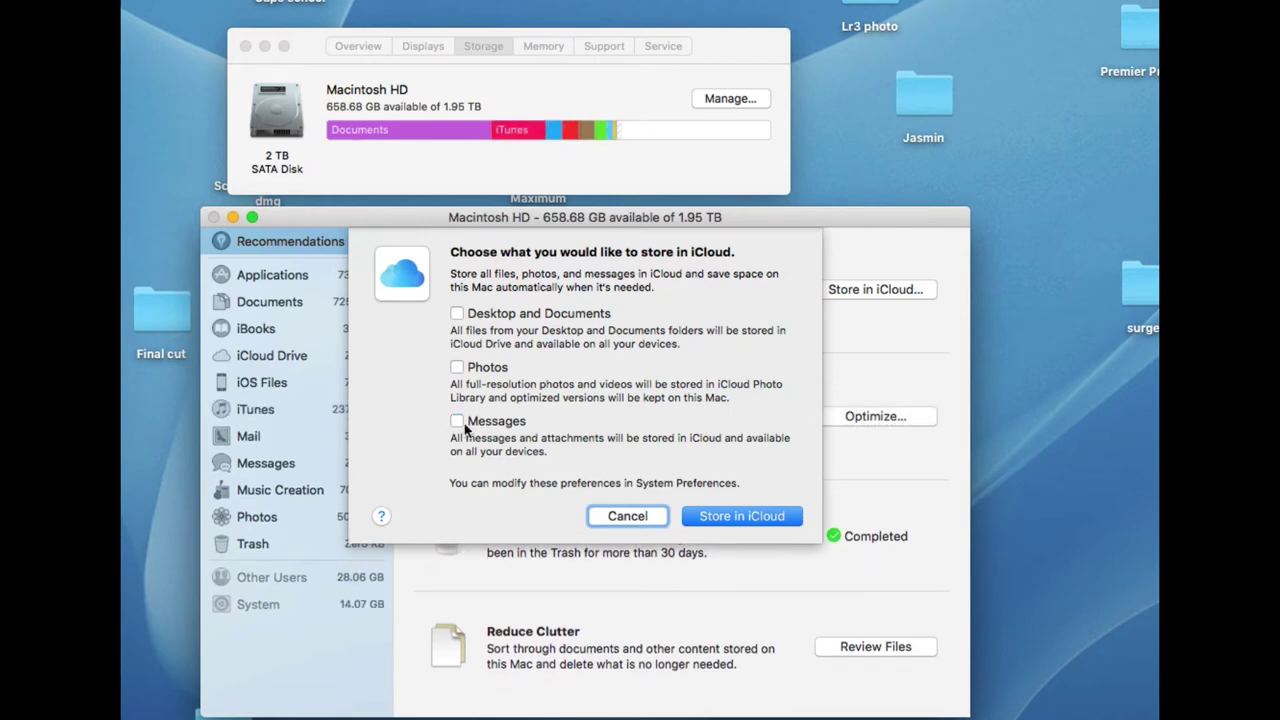
click(628, 515)
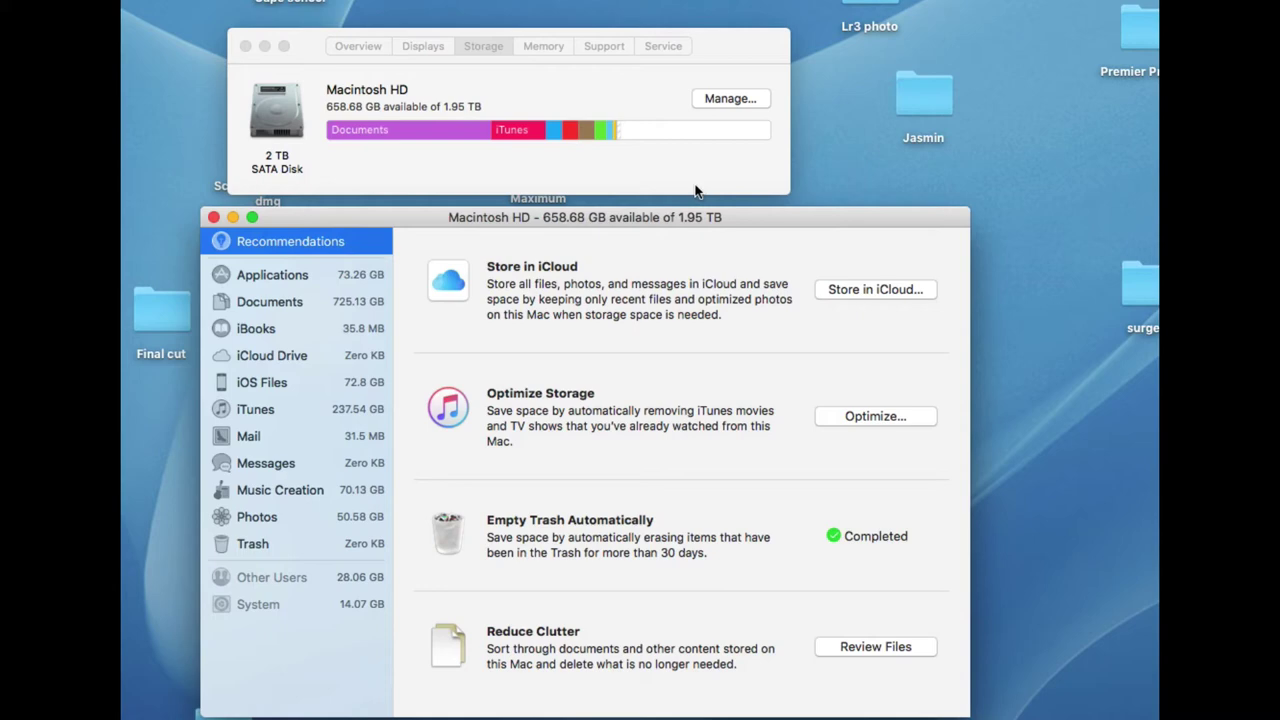
Step: Confirm Optimize Storage to auto-remove watched iTunes movies and TV shows, then open Review Files
mouse_move(479, 130)
click(858, 416)
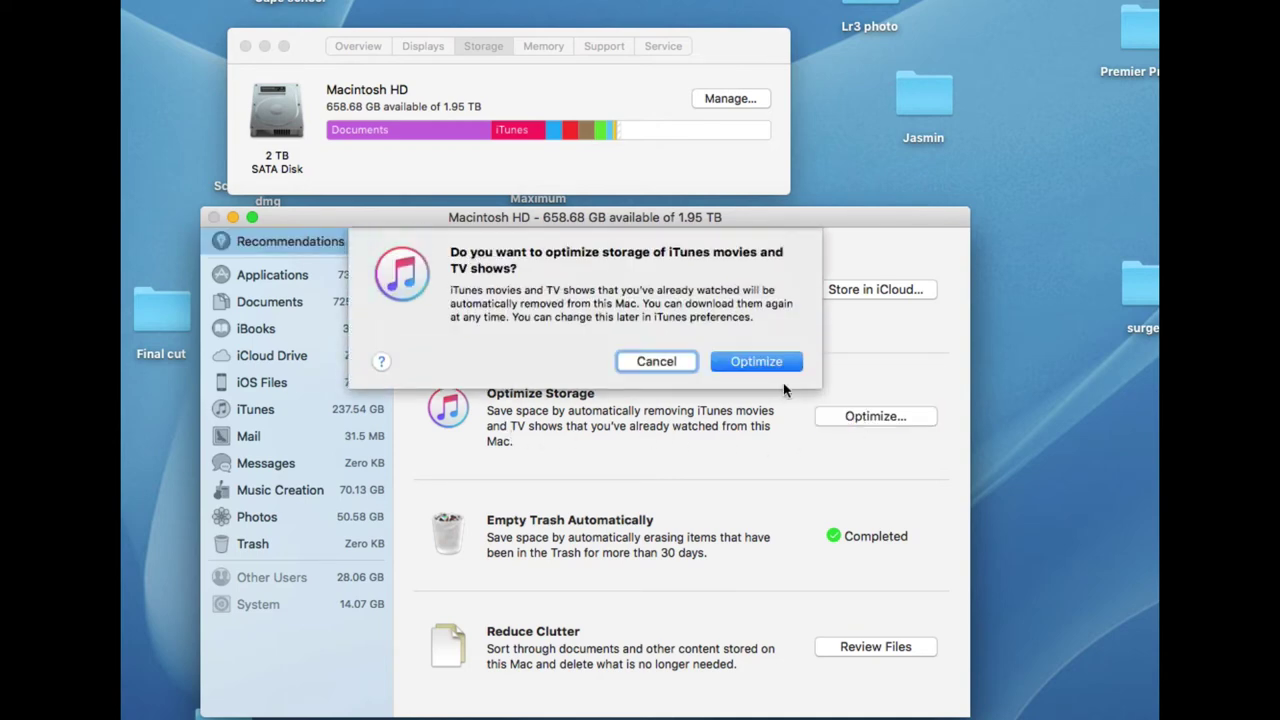
click(764, 366)
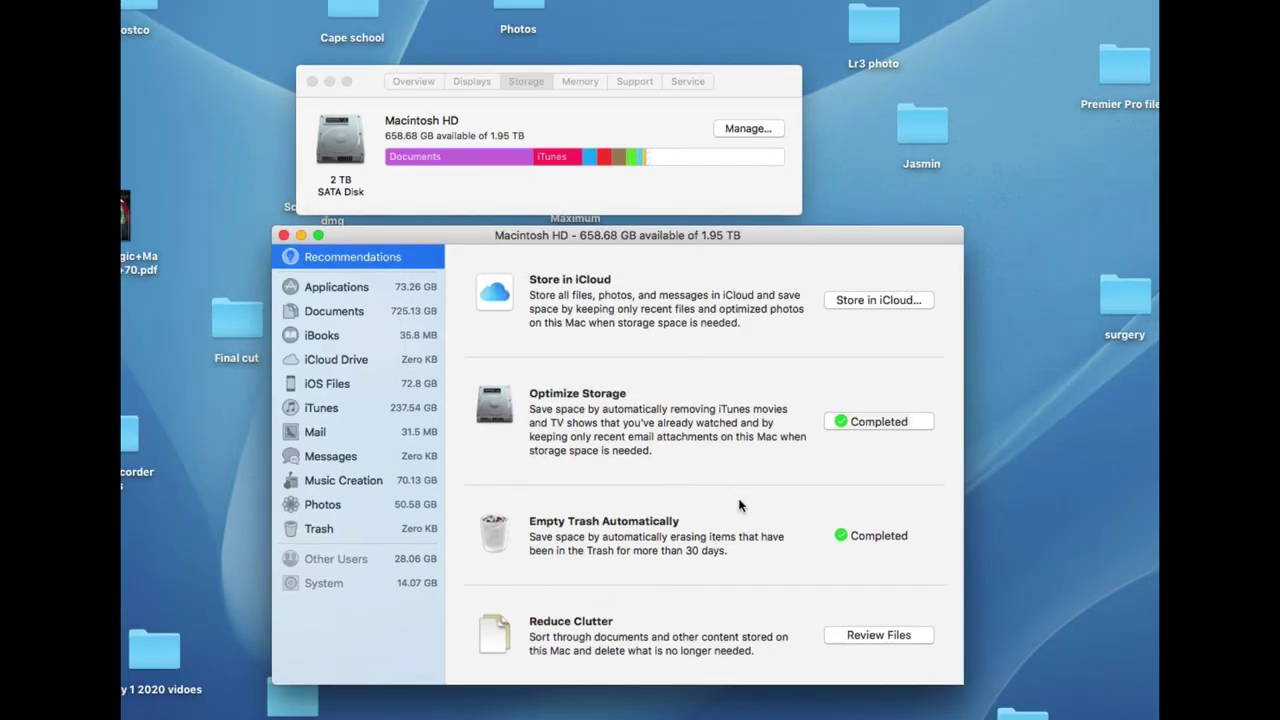
click(863, 637)
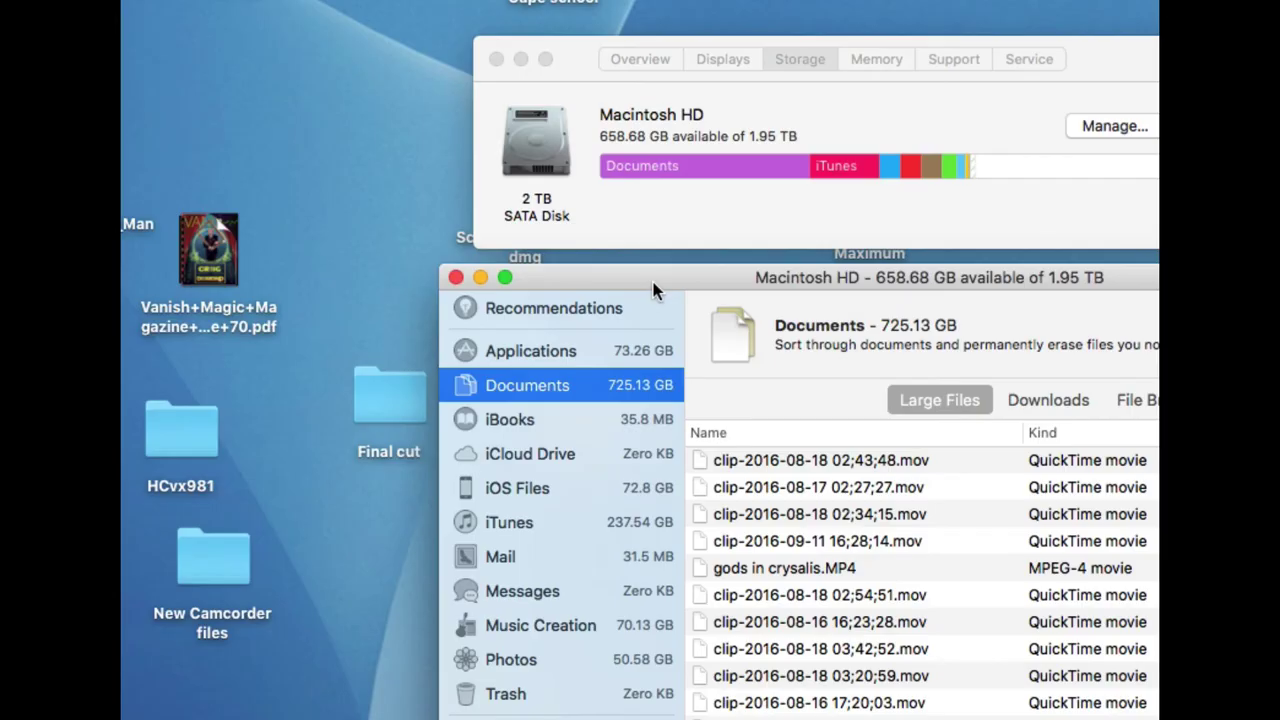
Step: Move, resize and zoom the Storage Management window to a large size
drag(652, 290, 389, 78)
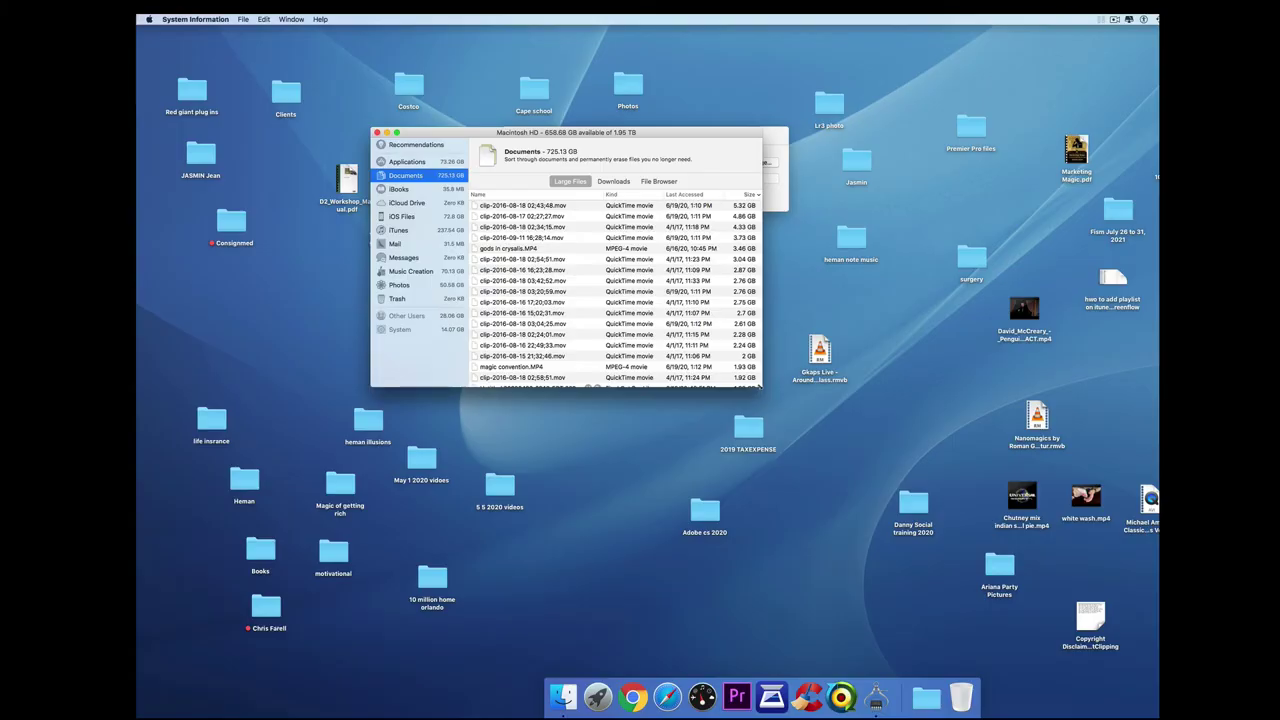
drag(759, 385, 1103, 587)
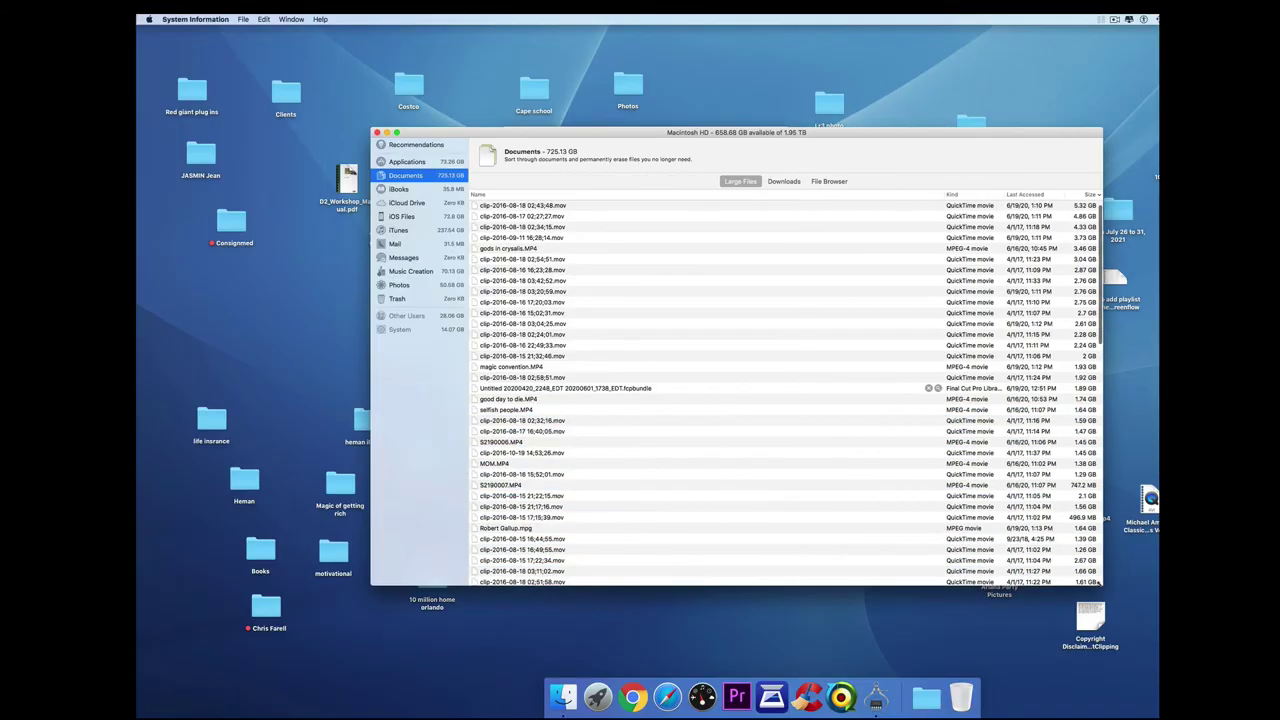
double_click(489, 137)
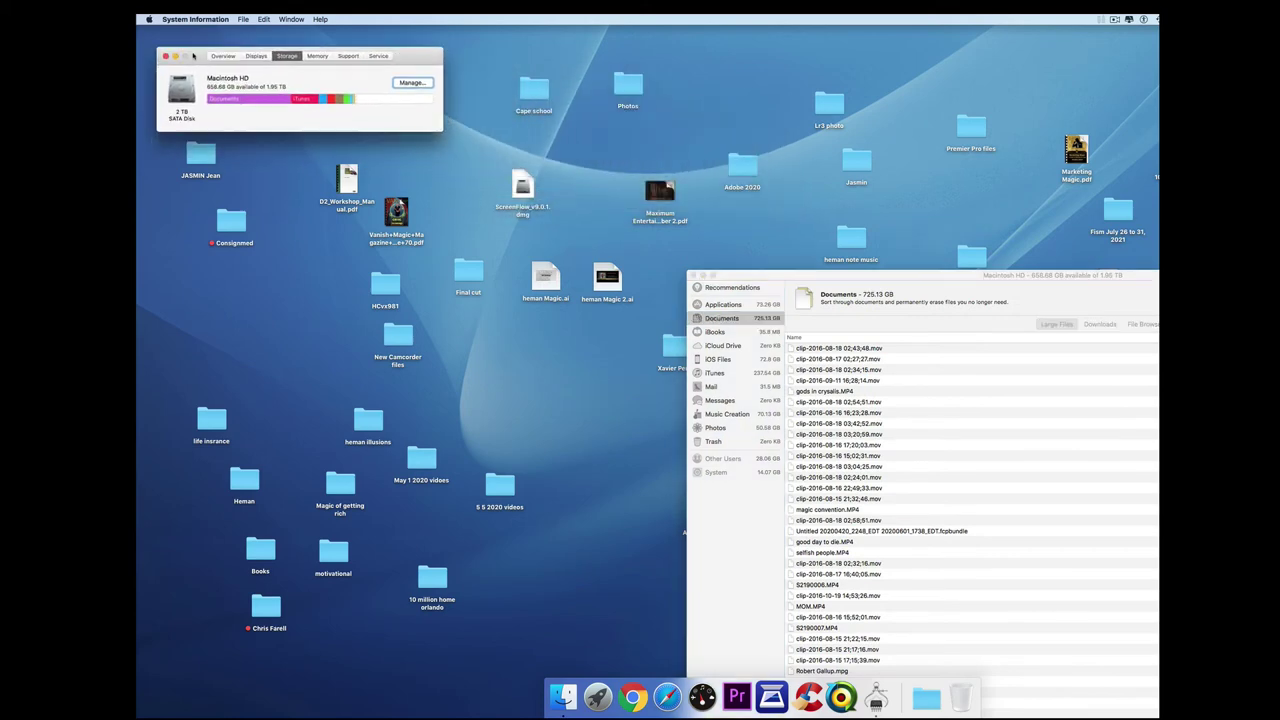
double_click(868, 278)
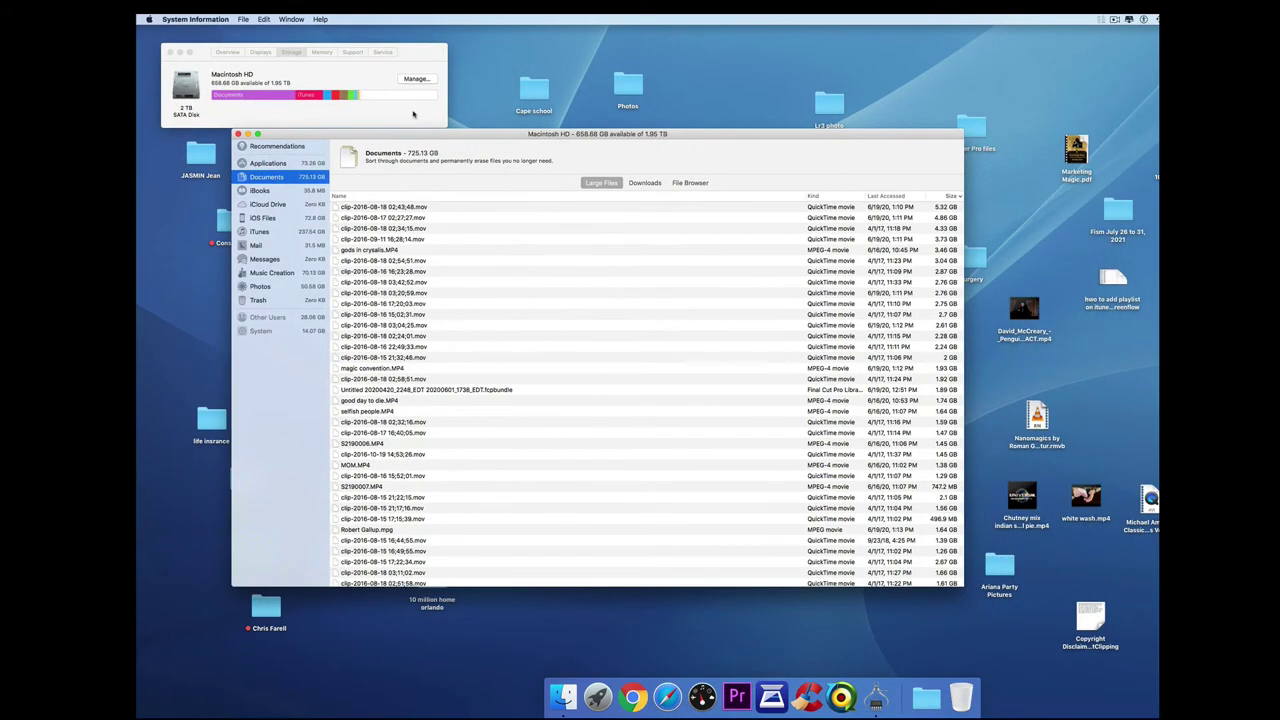
double_click(962, 586)
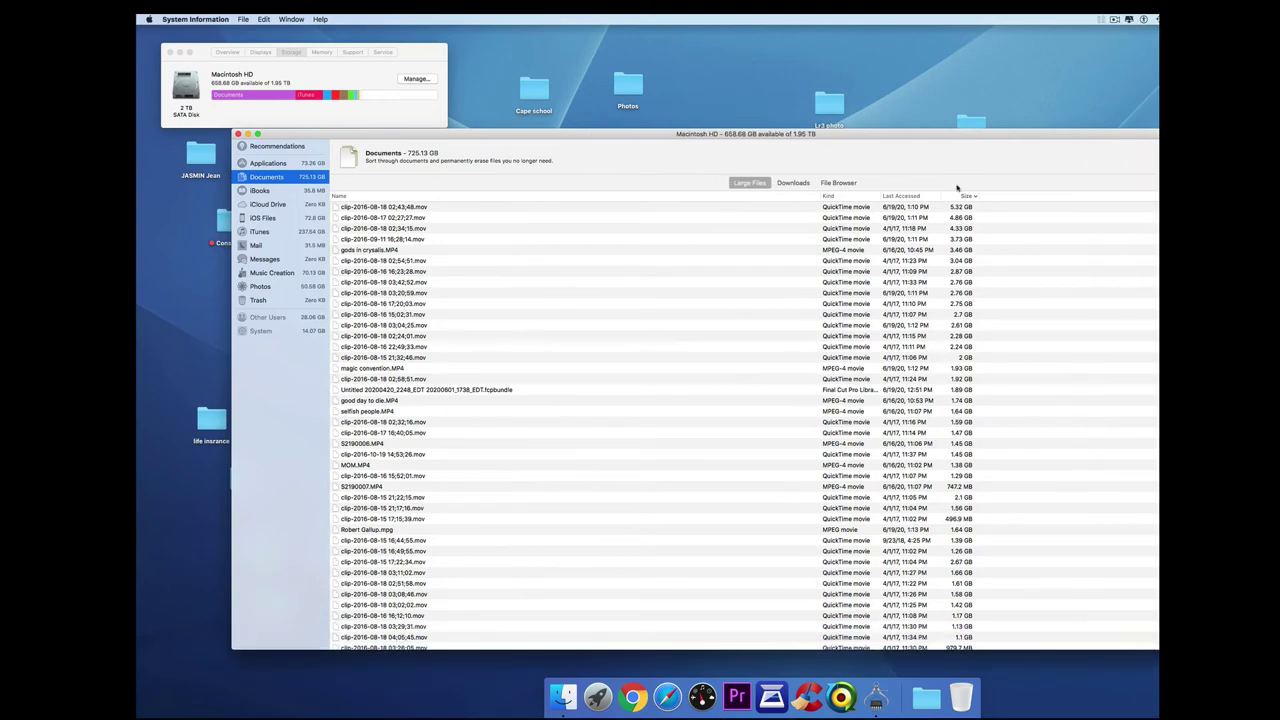
Step: Sort the Documents large files by size, largest first, and scroll through the list
click(964, 197)
click(964, 197)
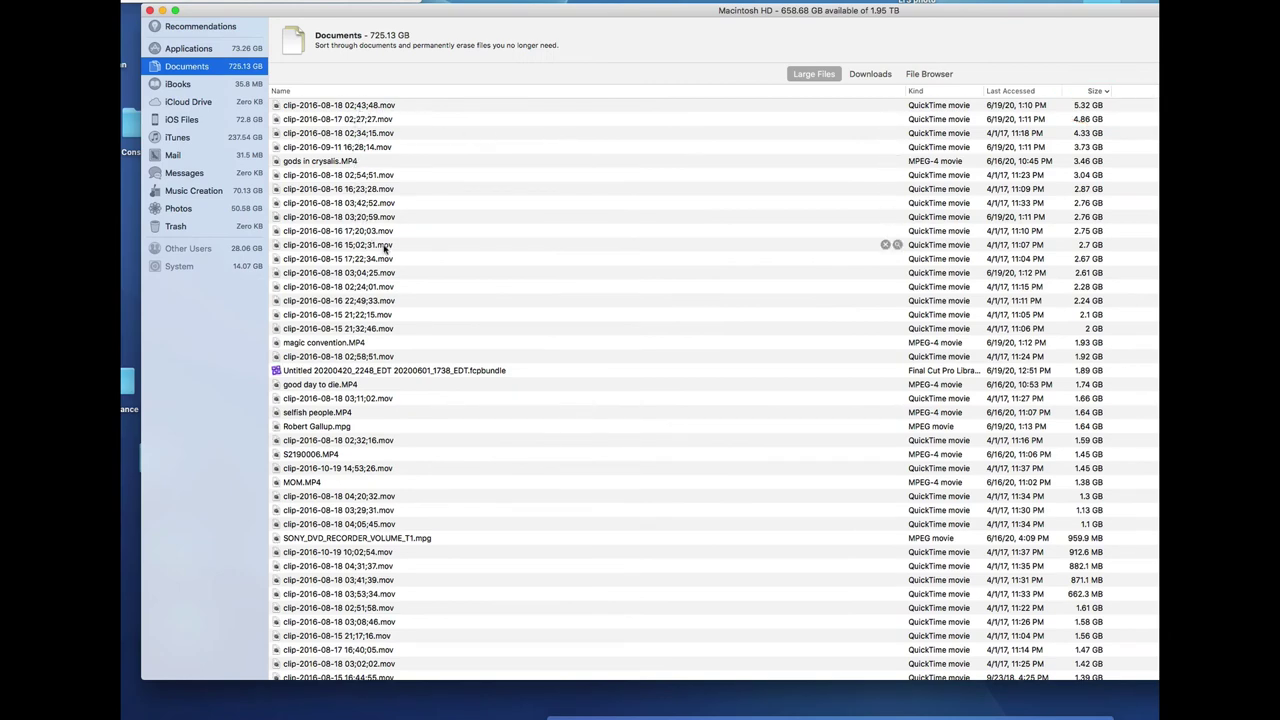
scroll(388, 246, down, 2)
scroll(594, 206, down, 6)
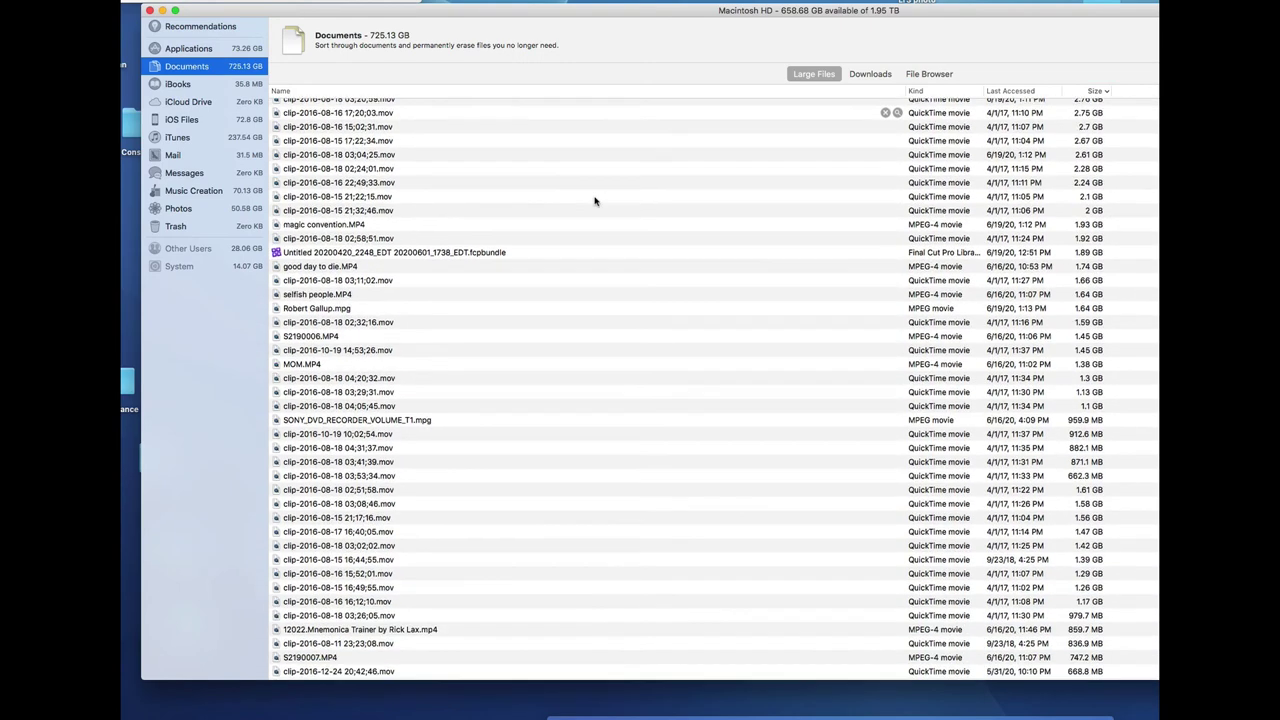
scroll(594, 201, down, 10)
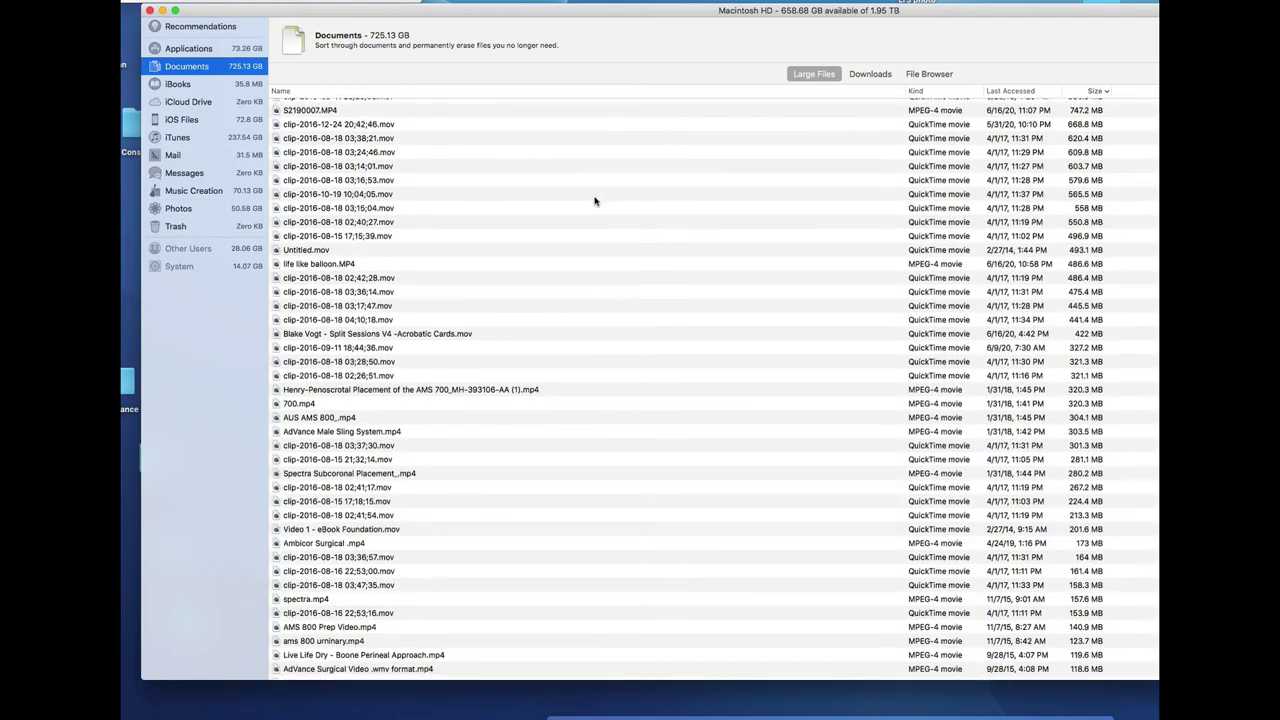
scroll(594, 201, down, 3)
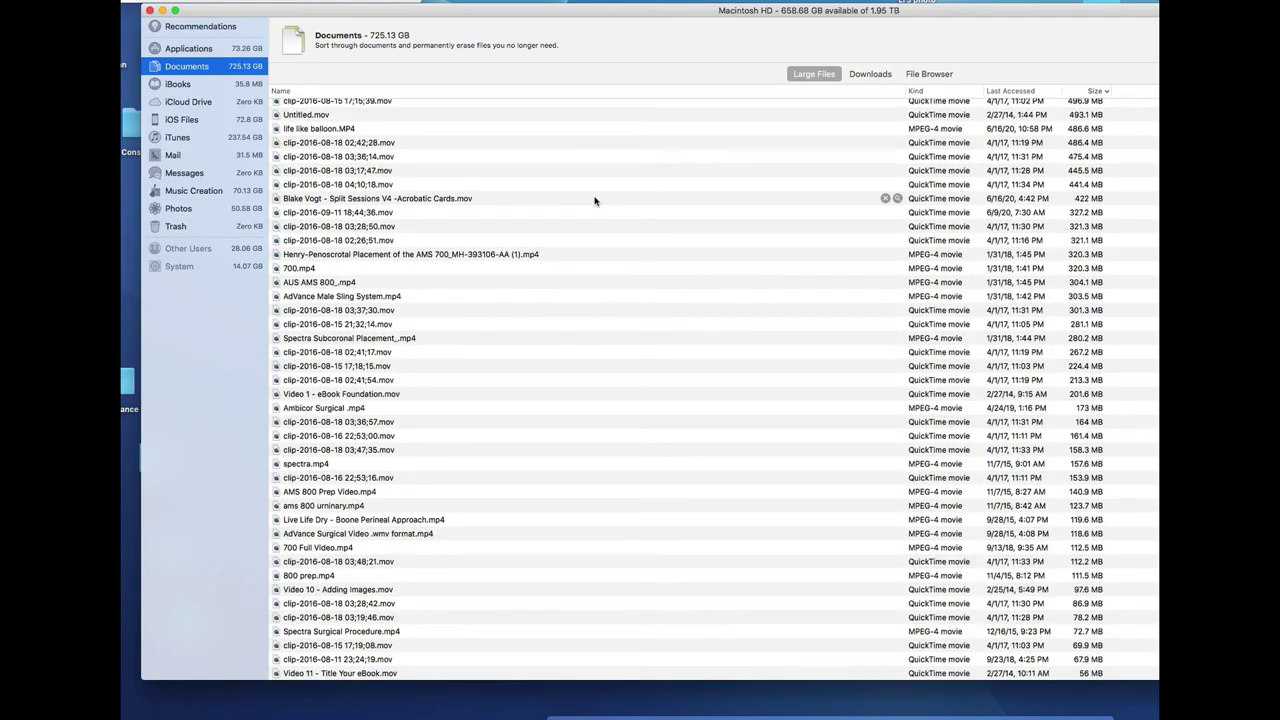
scroll(594, 201, up, 15)
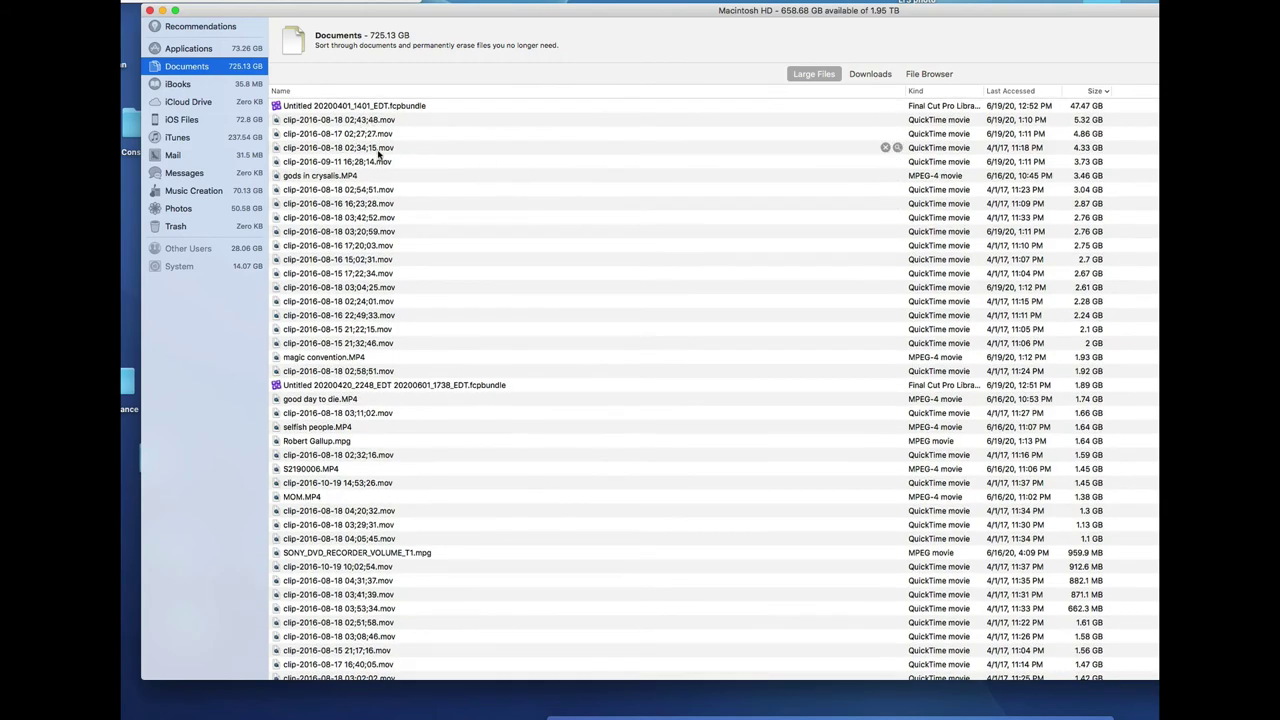
Step: Select the magic convention.MP4 file, then switch the storage window to the iBooks category
click(352, 358)
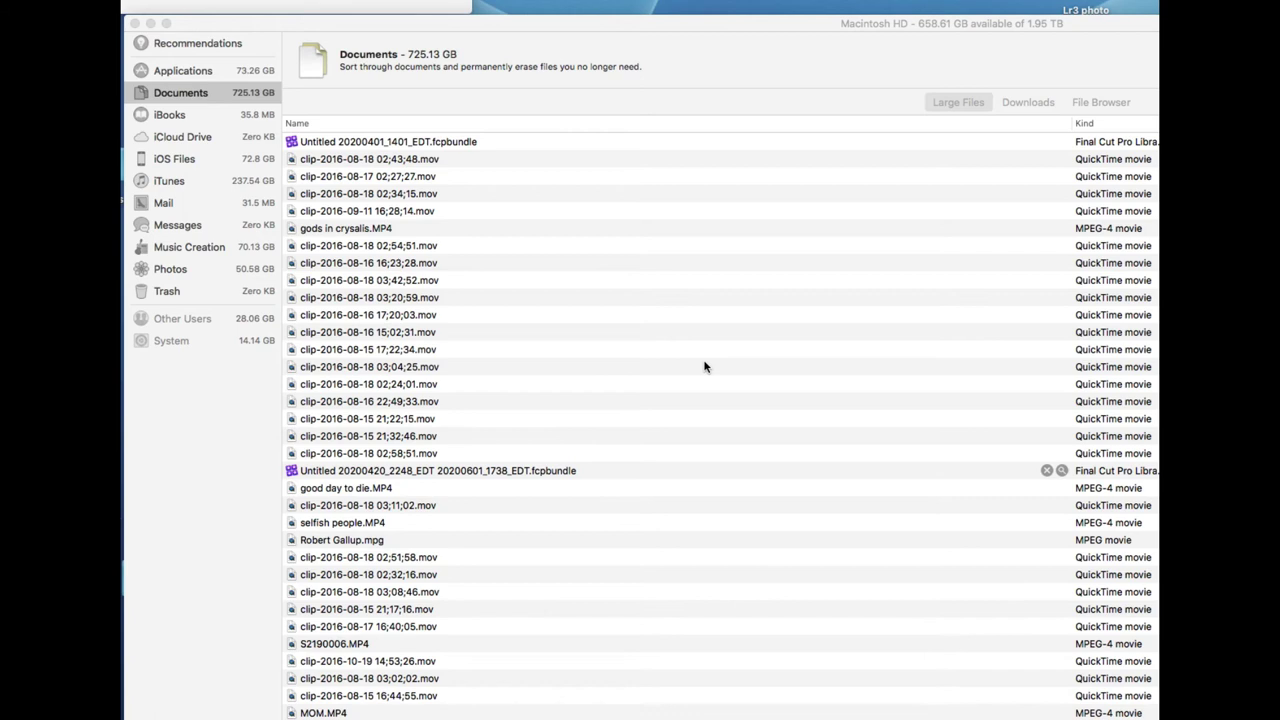
click(173, 118)
click(173, 118)
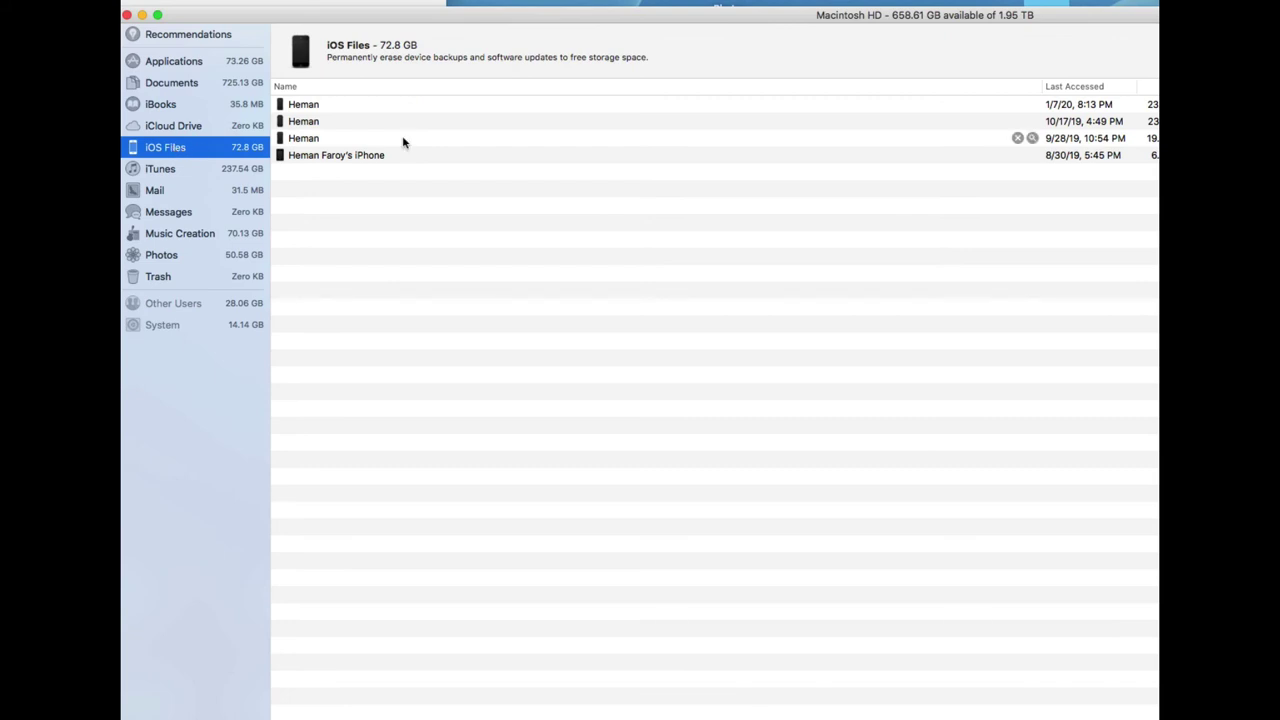
Step: View the iTunes, Mail, Messages and Music Creation categories, ending on Photos at 50.58 GB
click(168, 172)
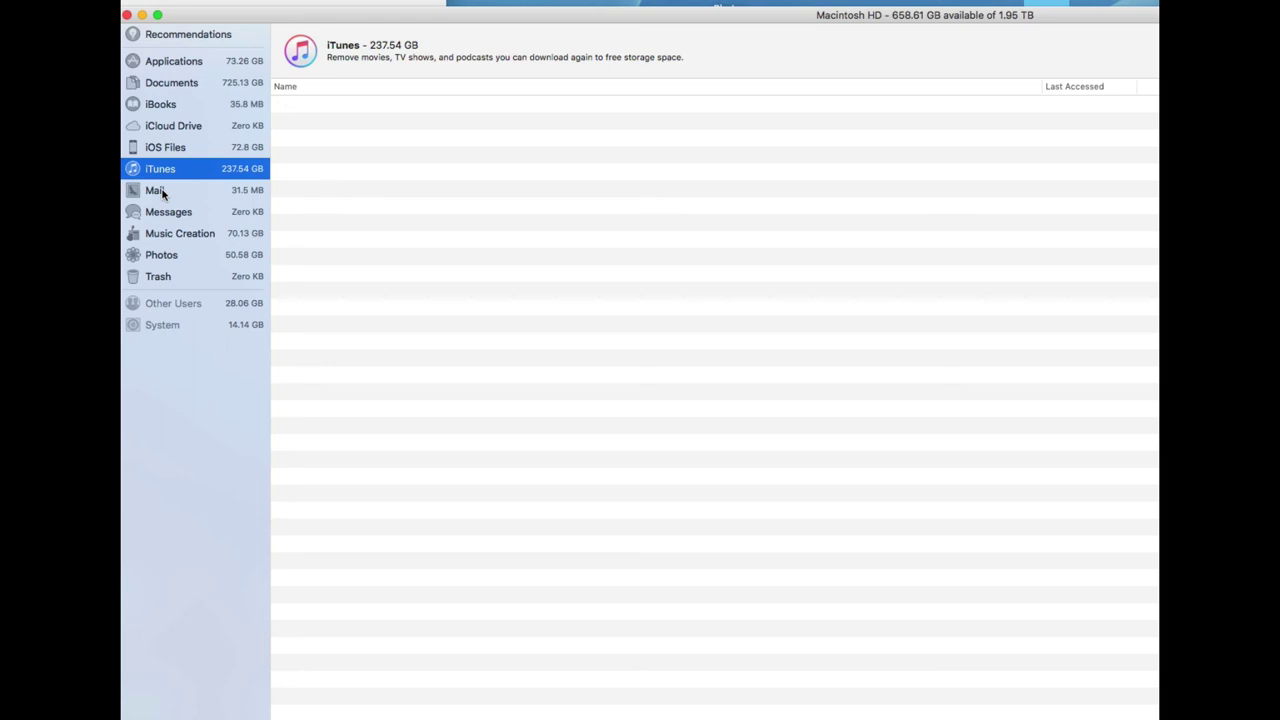
click(162, 191)
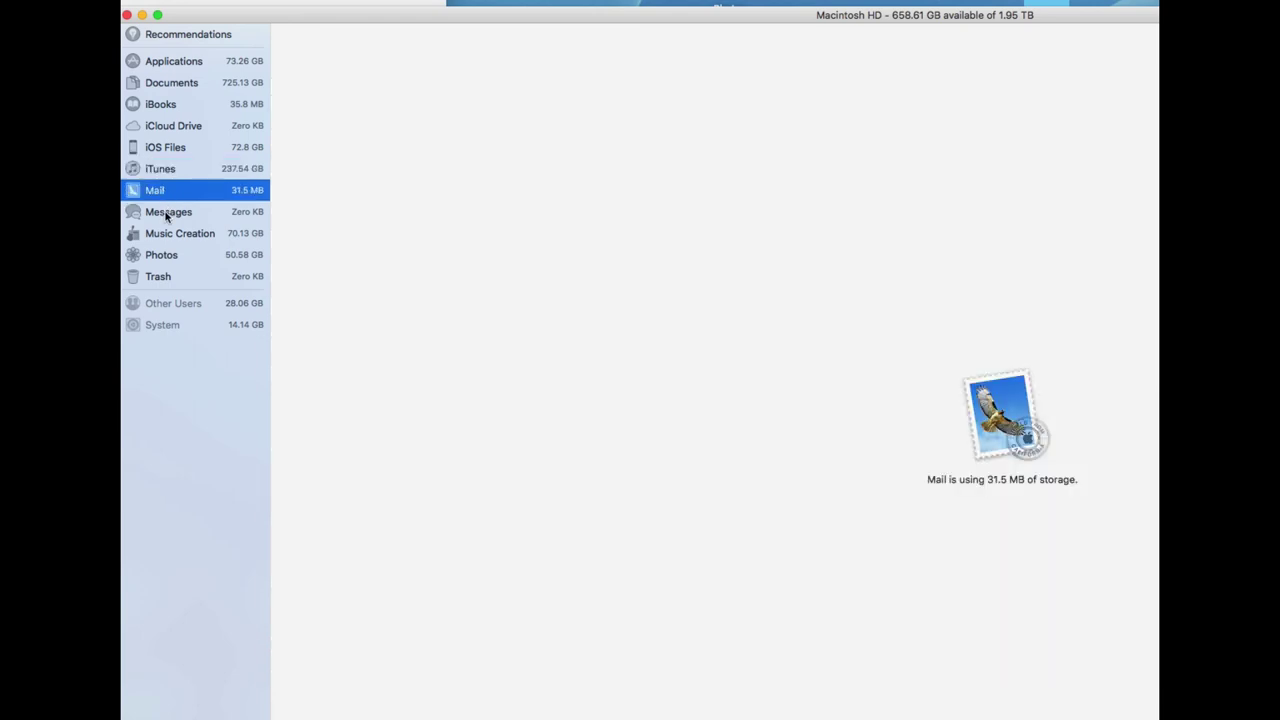
click(167, 214)
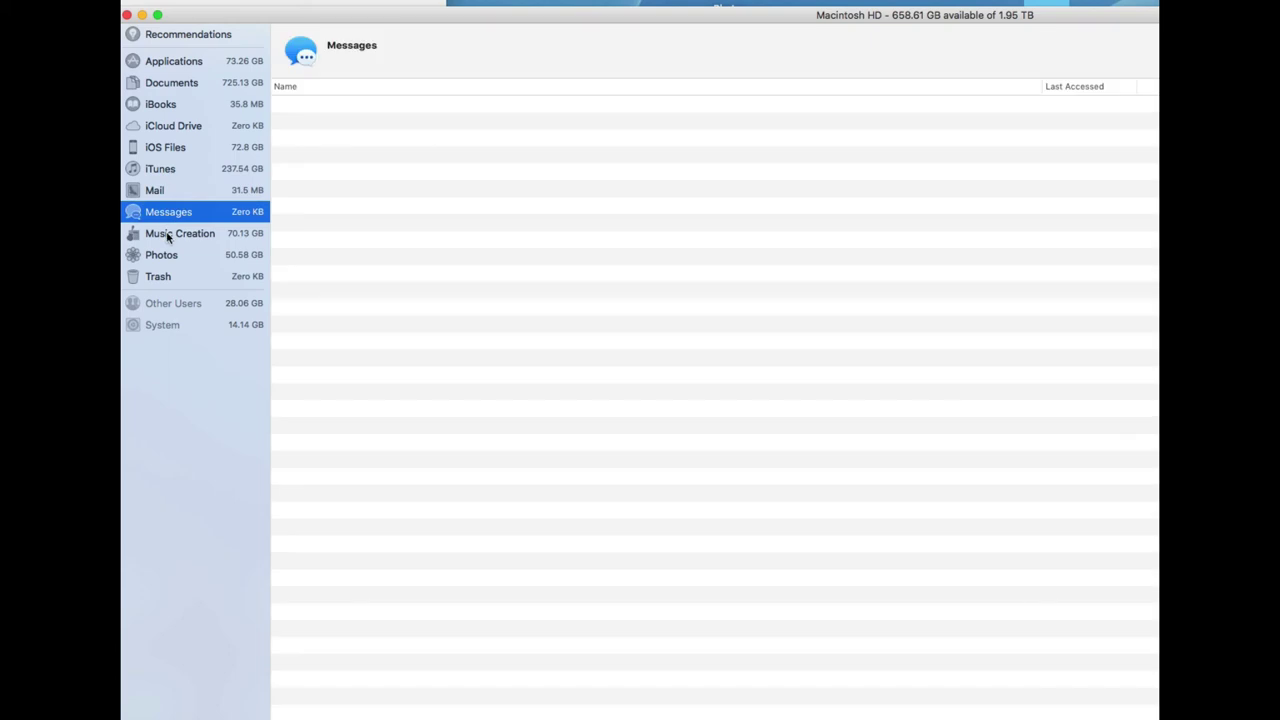
click(168, 235)
click(168, 256)
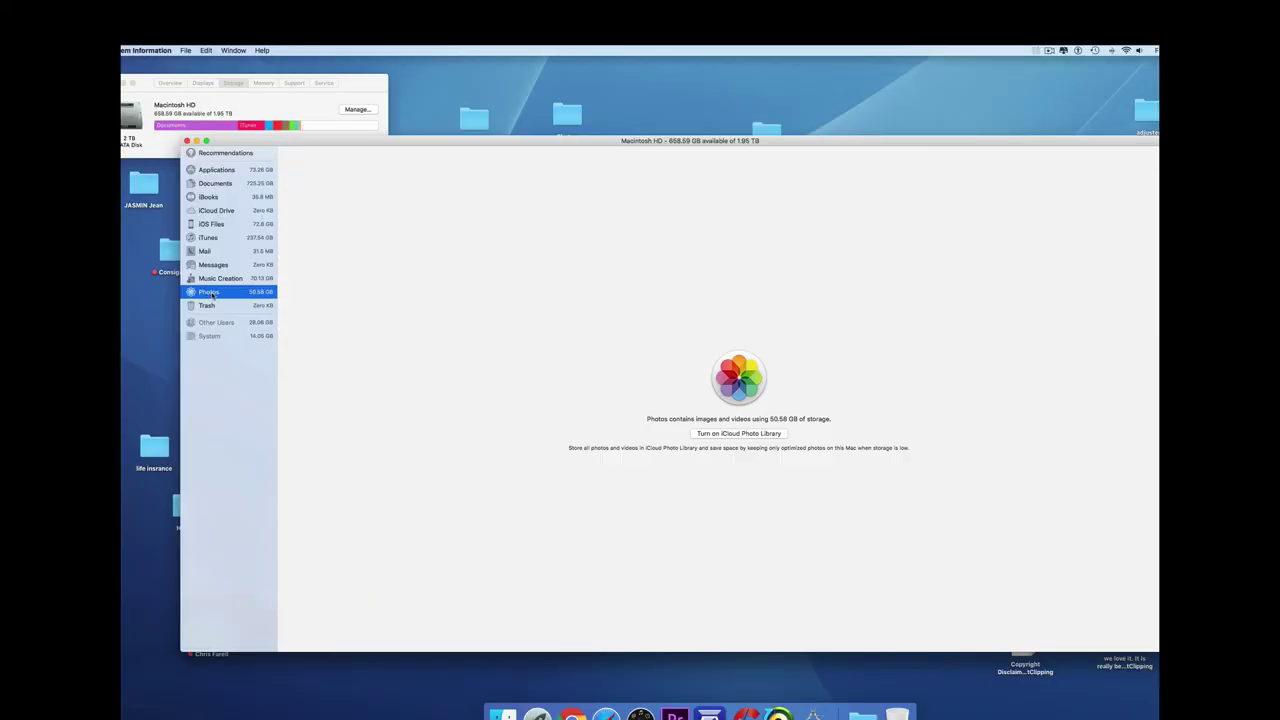